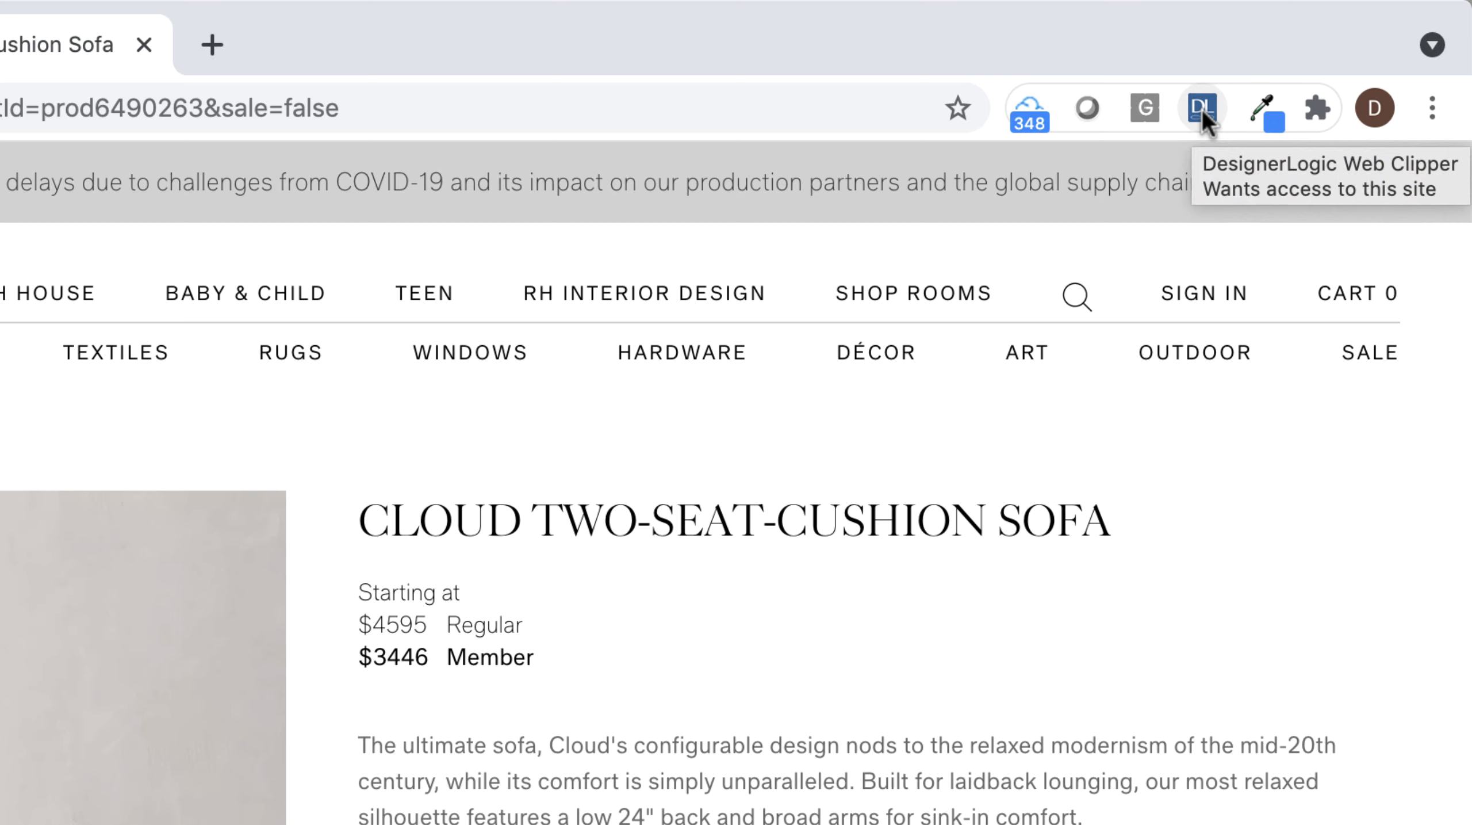
# Open the DesignerLogic Web Clipper on the sofa page and log in with the saved e-mail and password
pyautogui.click(1202, 108)
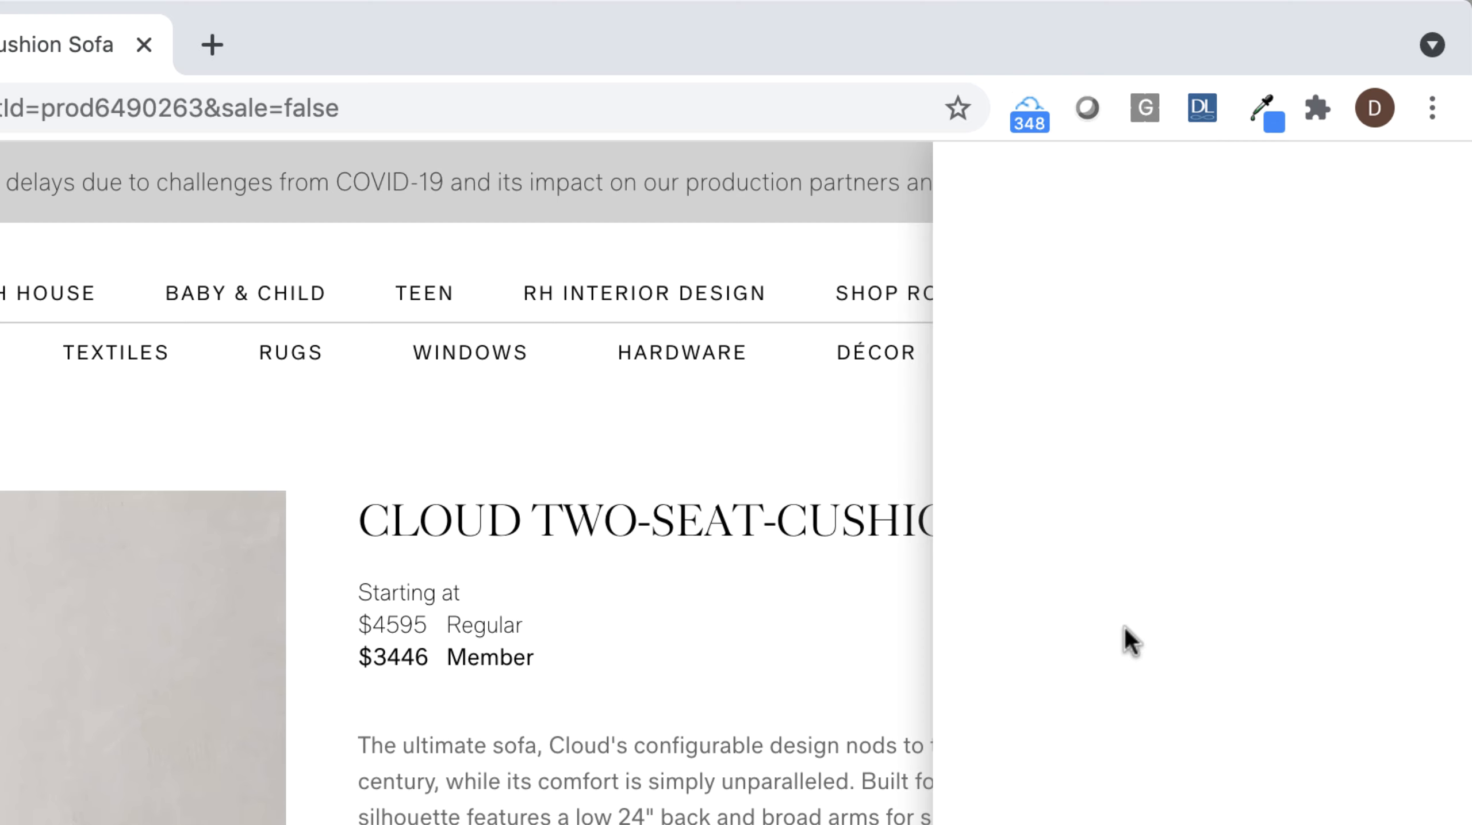
pyautogui.click(1067, 406)
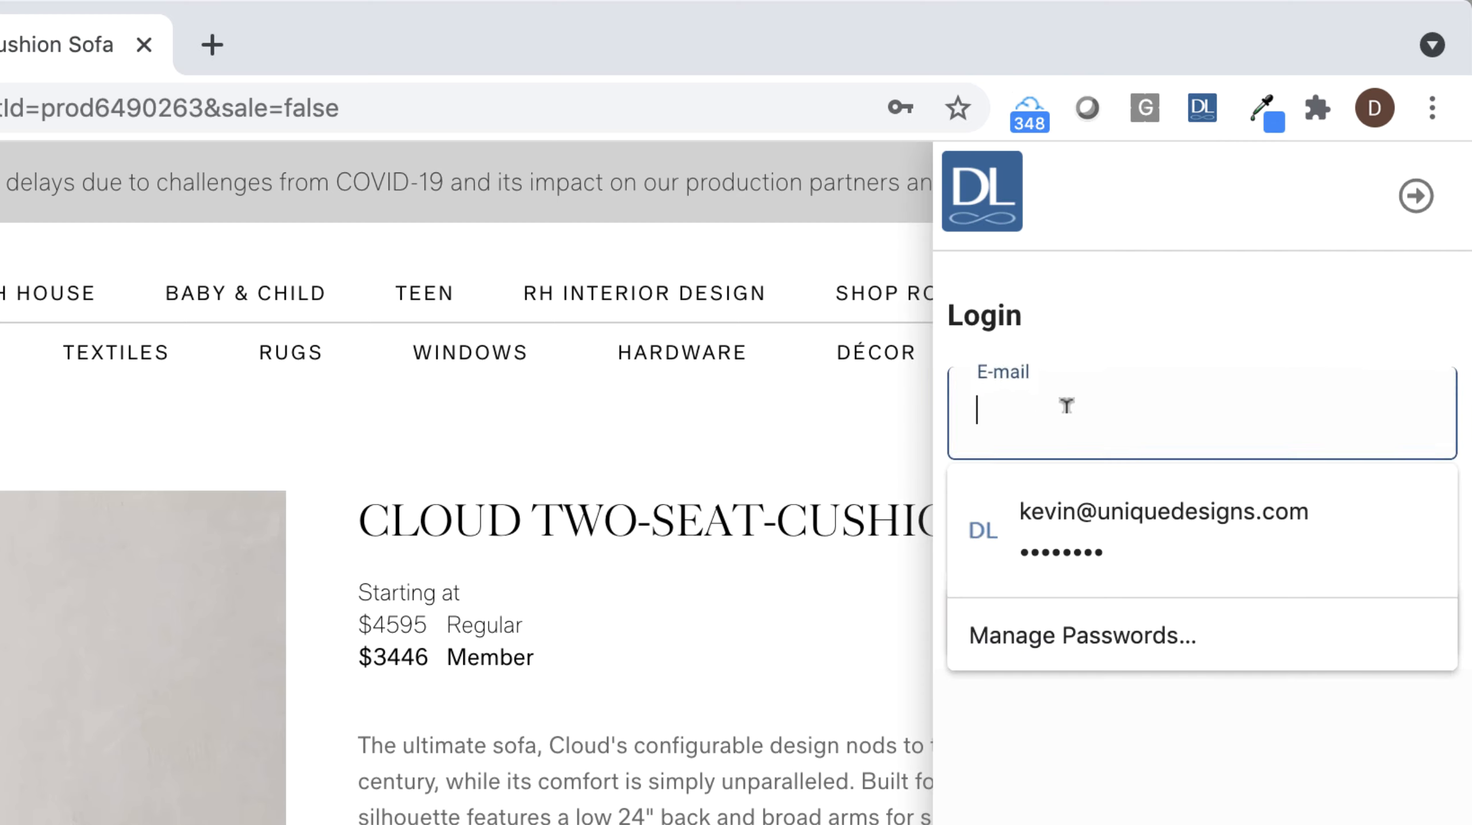
pyautogui.click(1059, 509)
pyautogui.click(1118, 647)
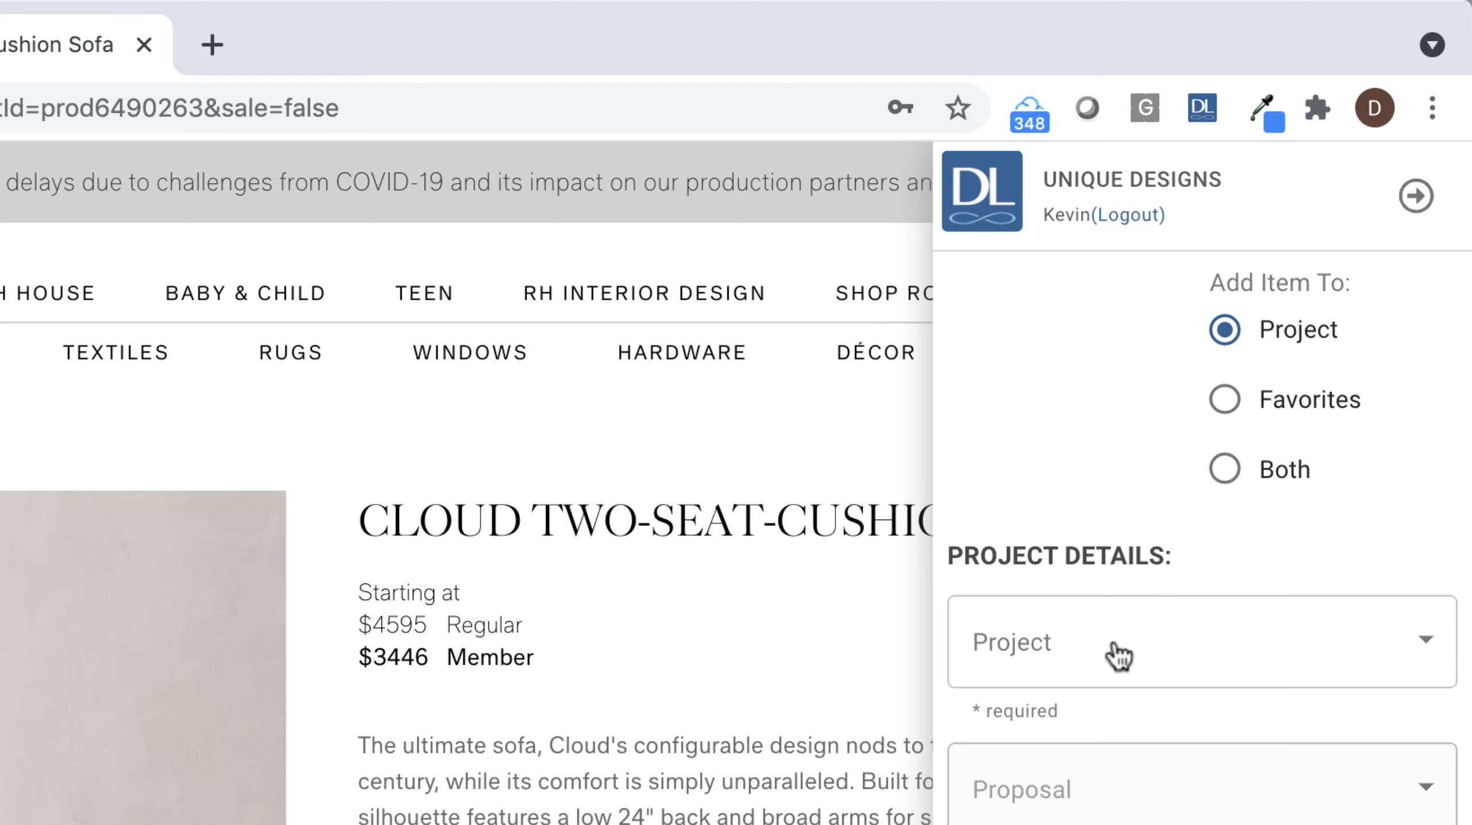
# Assign the item to the Atkins Lenox House project and set its project area to Living Room
pyautogui.scroll(-10, 1119, 656)
pyautogui.scroll(8, 1117, 656)
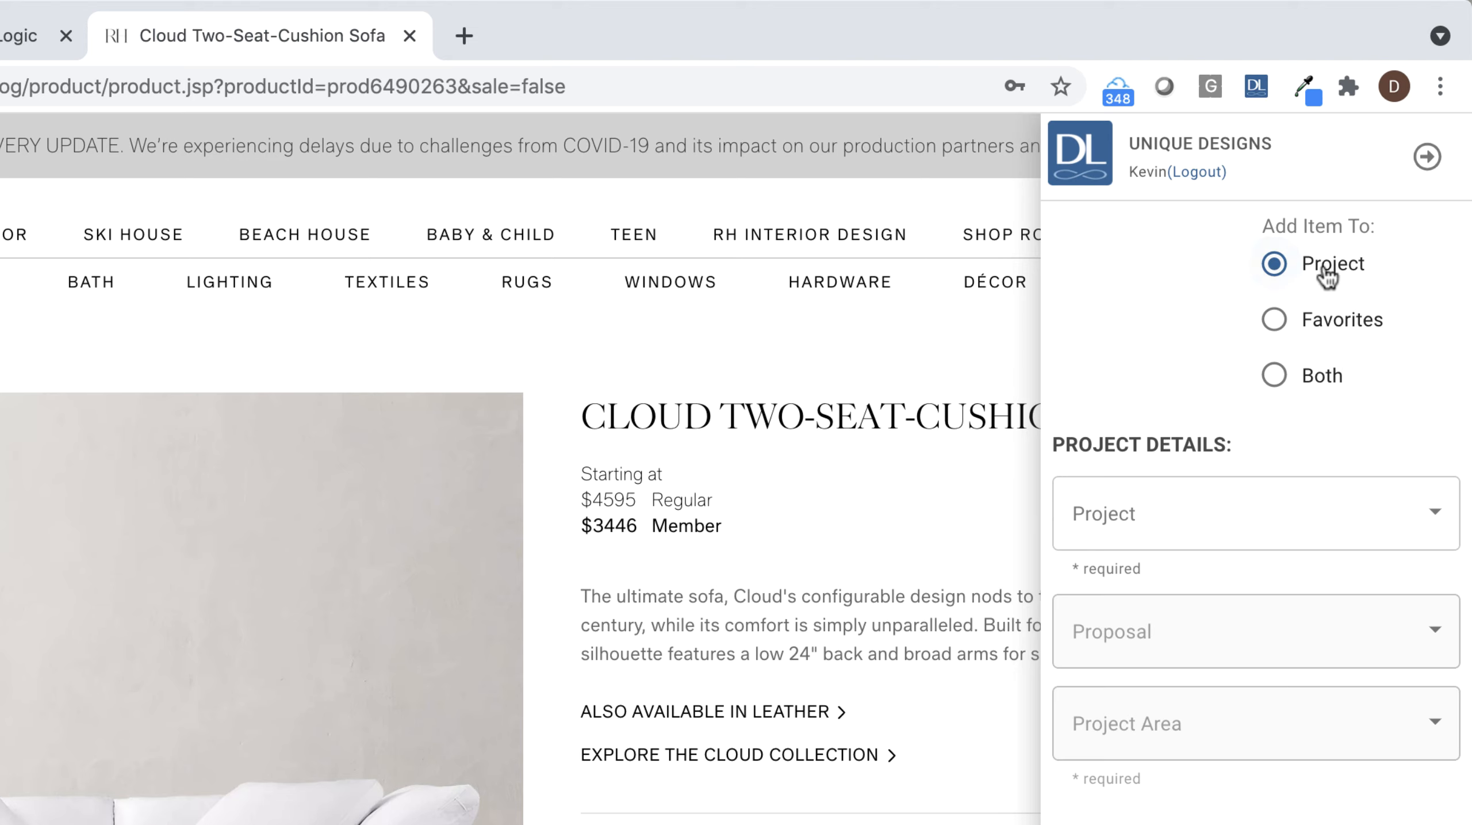
pyautogui.click(1262, 523)
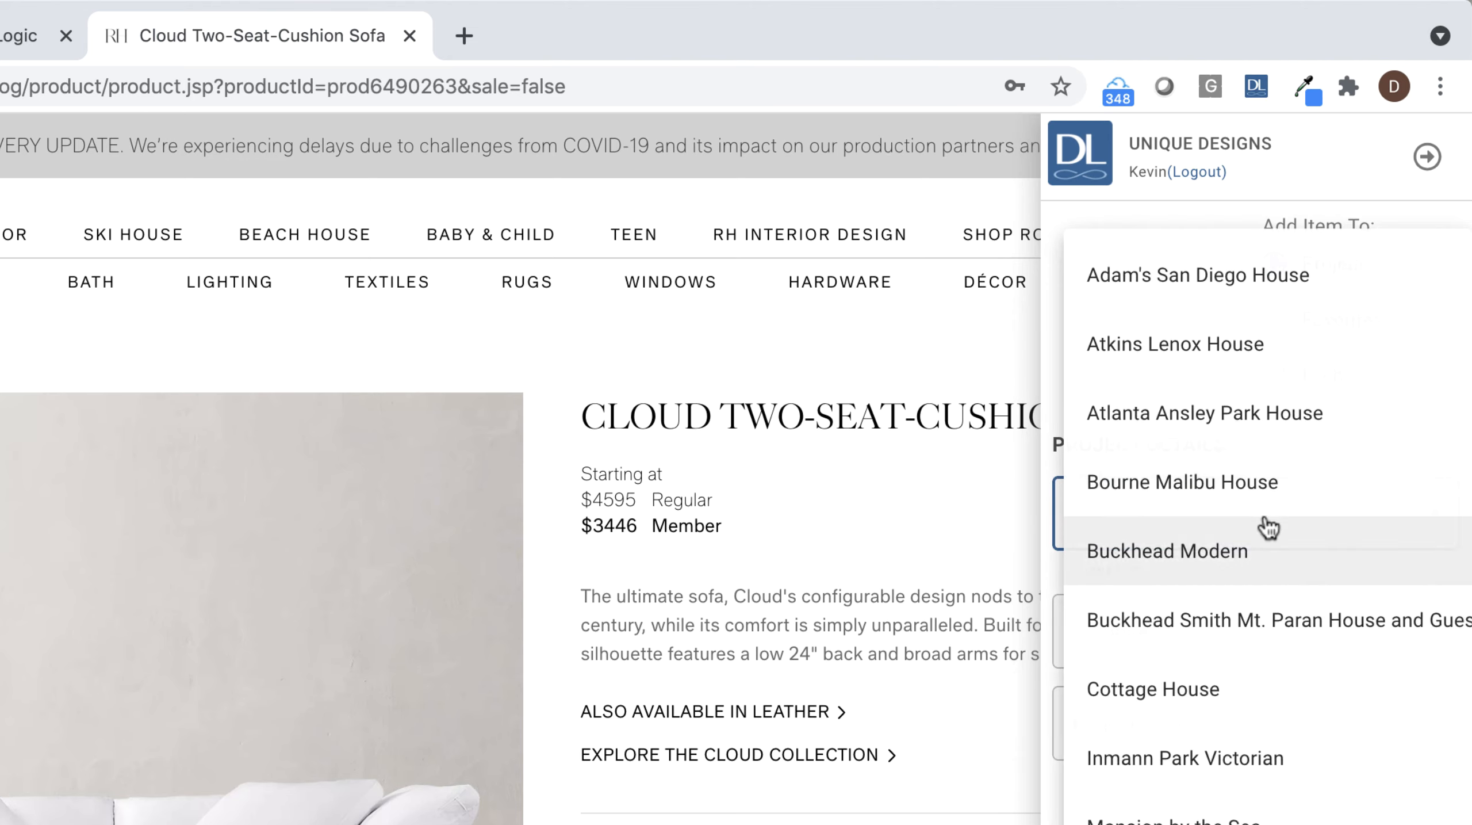
pyautogui.click(1199, 343)
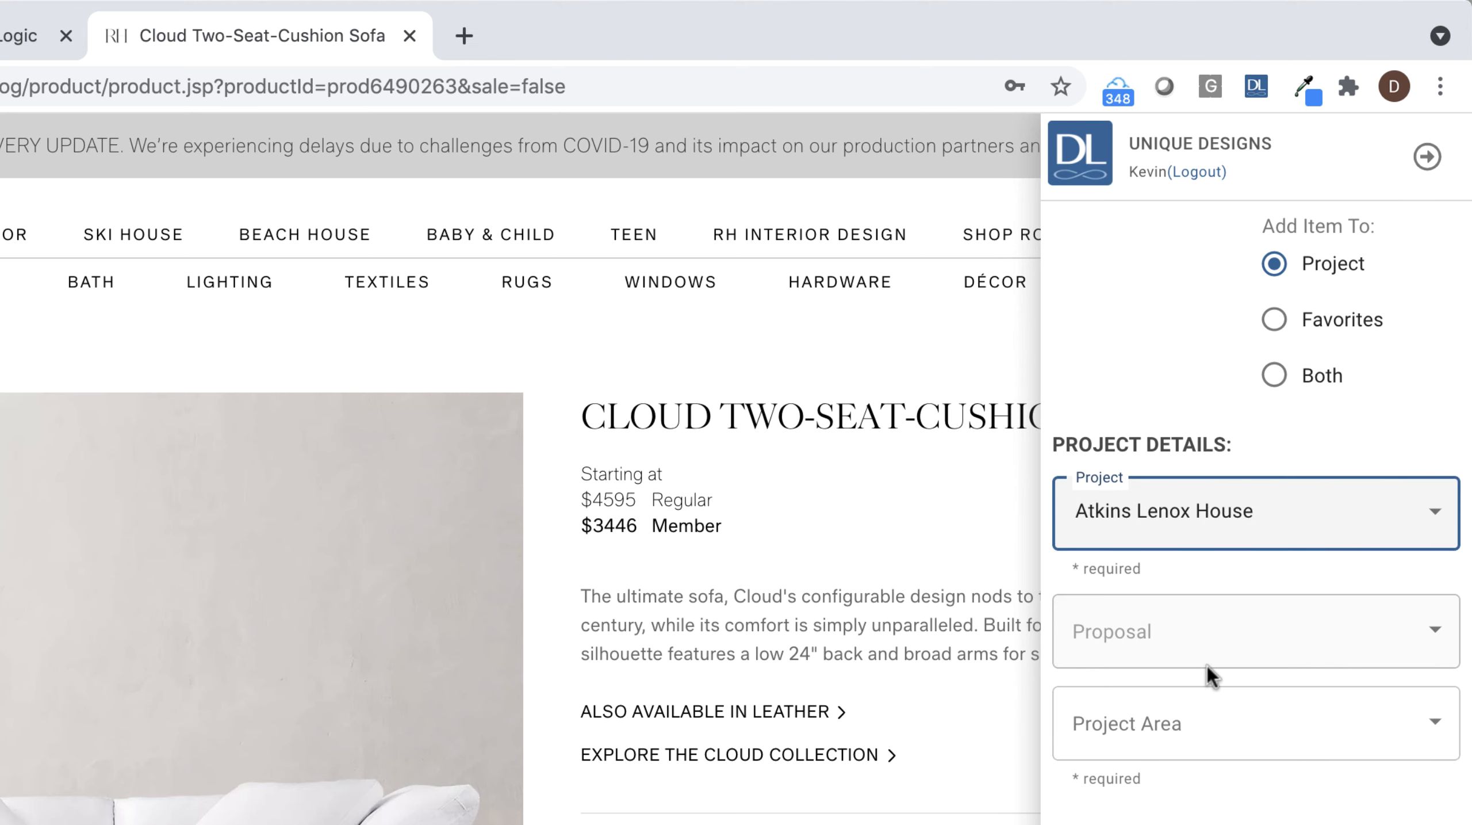
pyautogui.scroll(-3, 1210, 673)
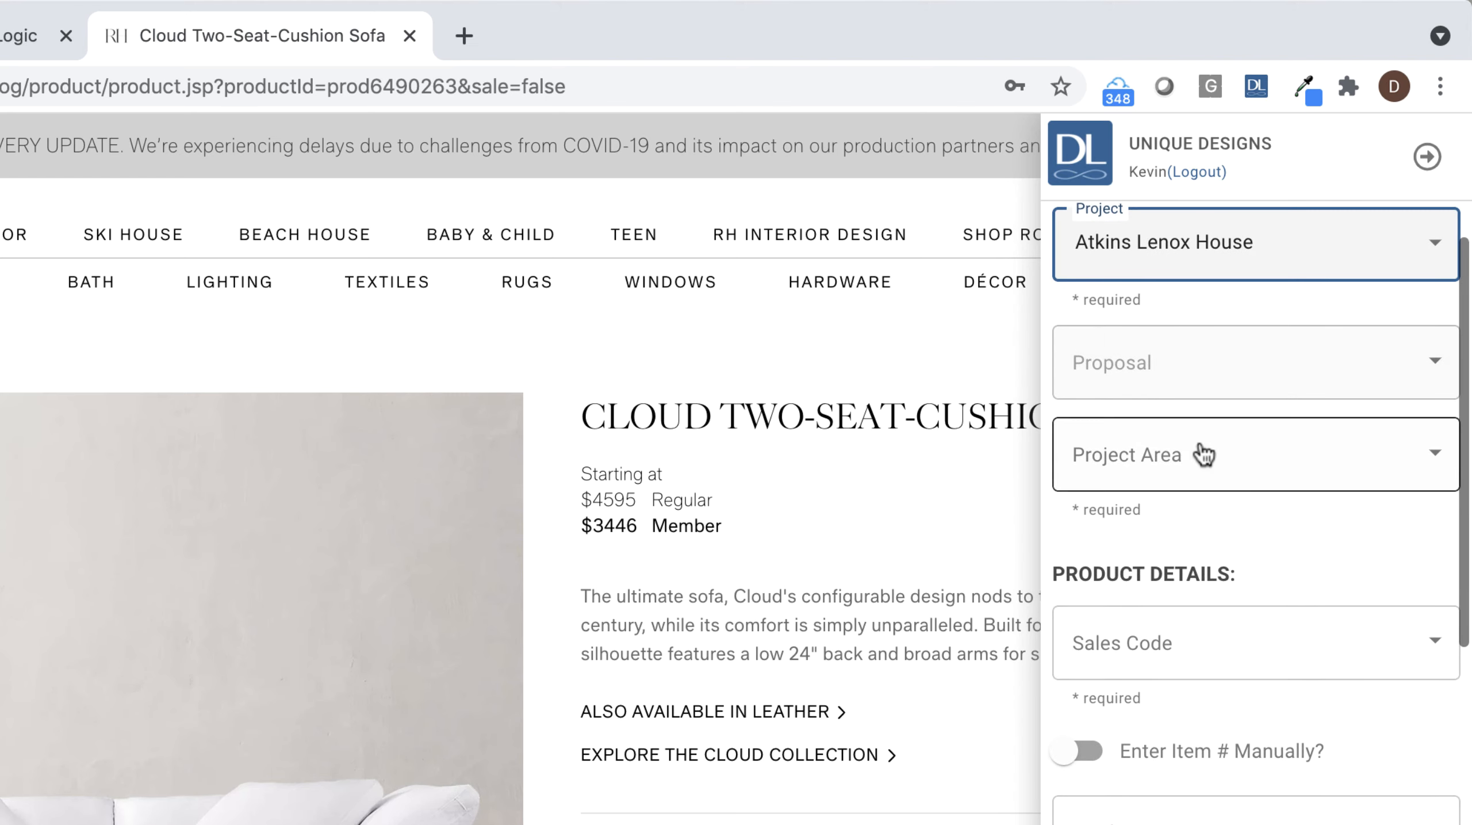
pyautogui.click(1202, 454)
pyautogui.scroll(-8, 1217, 710)
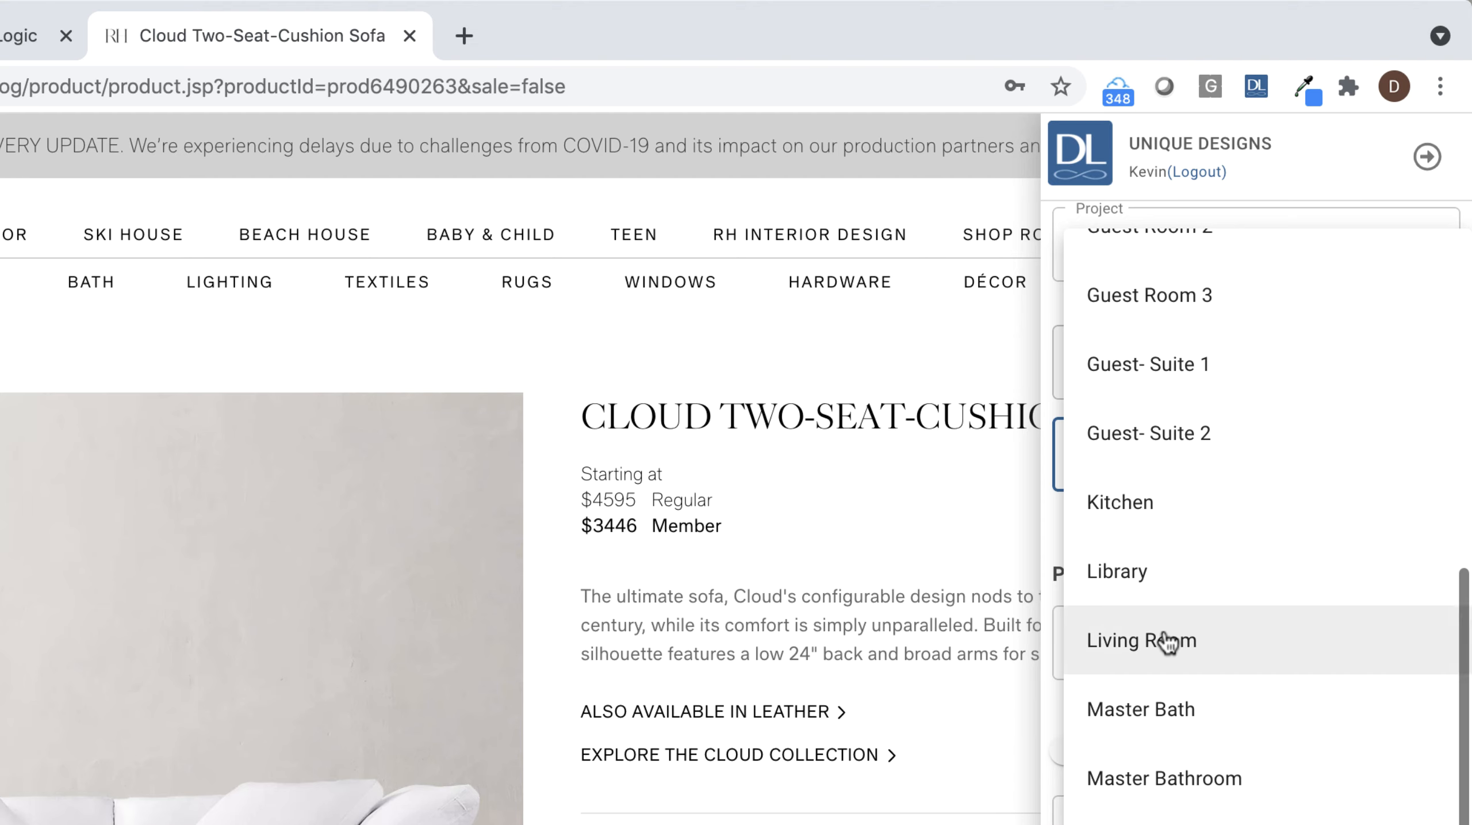
pyautogui.click(1166, 642)
# Set the item's sales code to Furniture in the product details
pyautogui.scroll(-5, 1163, 642)
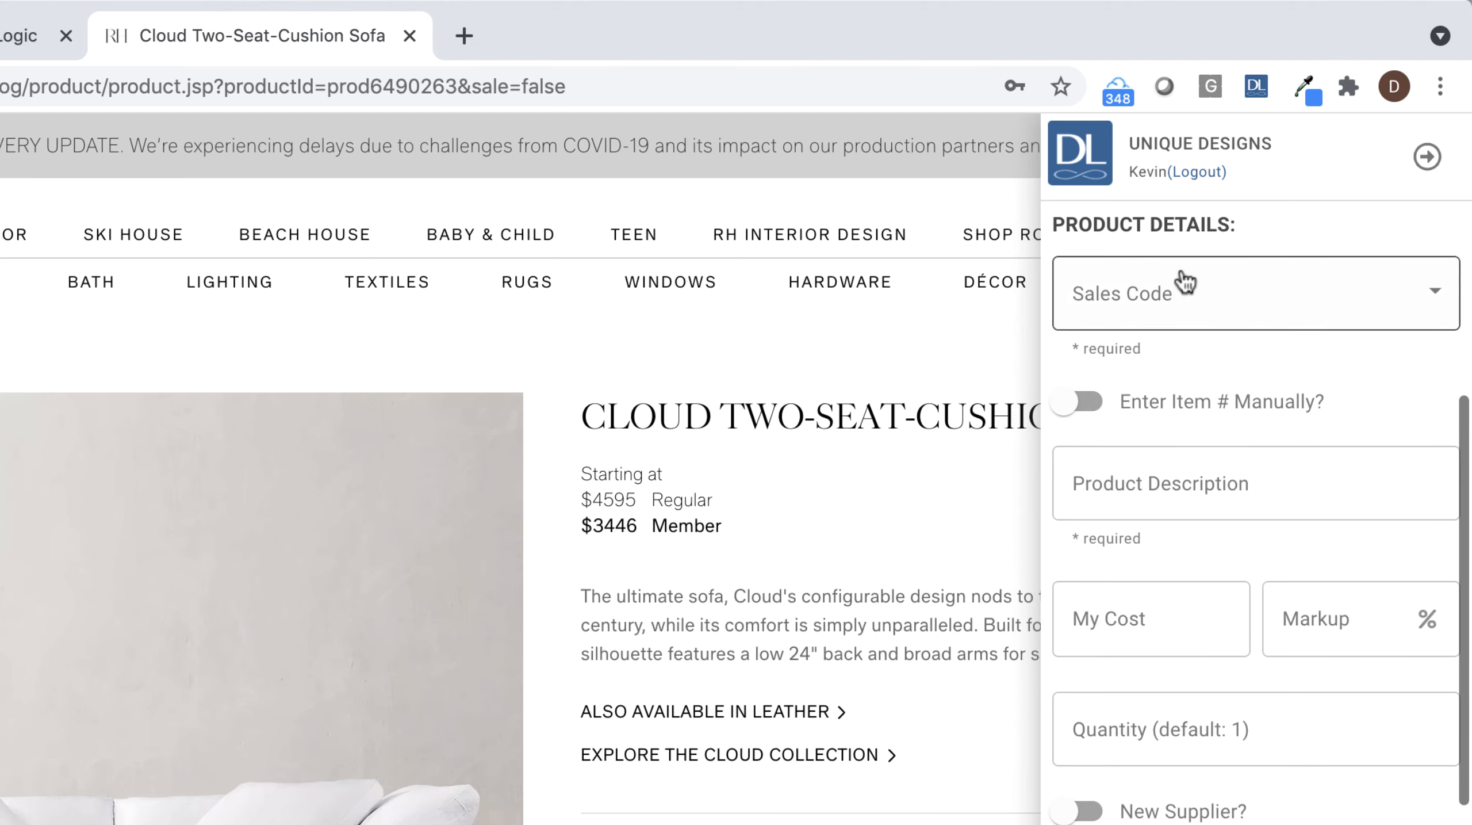
pyautogui.click(1208, 294)
pyautogui.scroll(-3, 1177, 682)
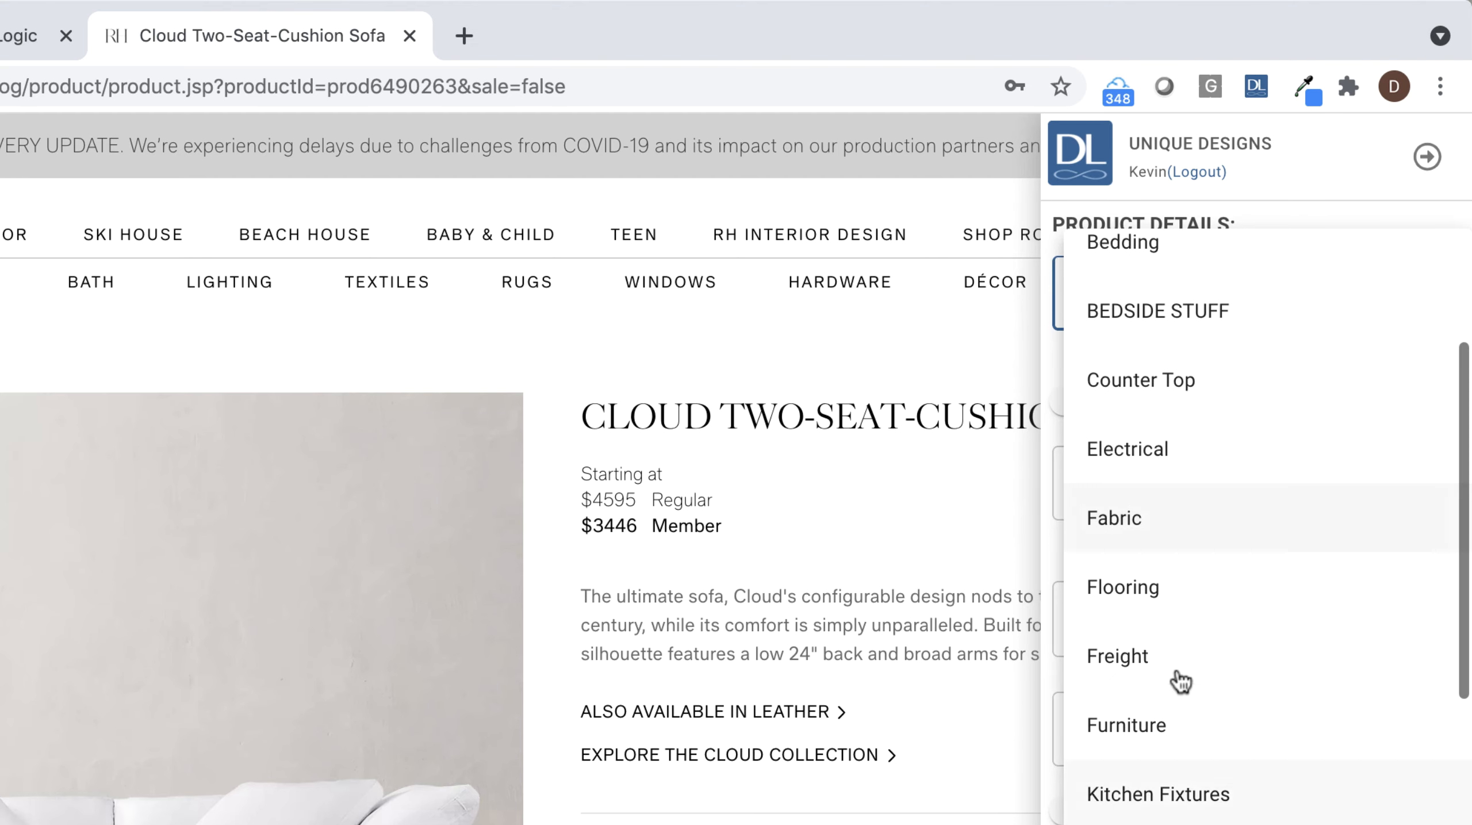
pyautogui.click(1163, 732)
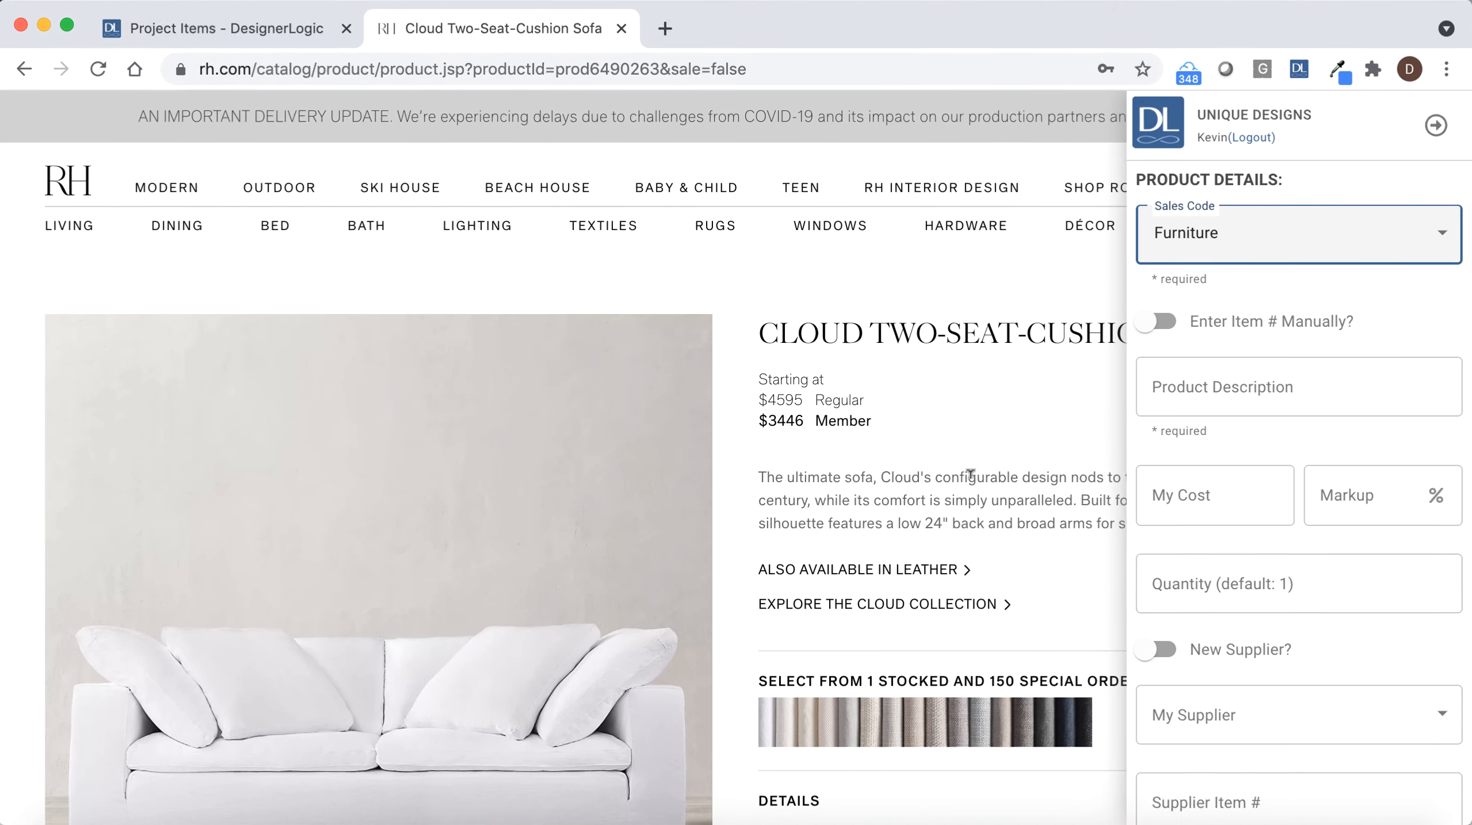
# Clip the main sofa photo from the page as the item's product image
pyautogui.scroll(5, 1219, 470)
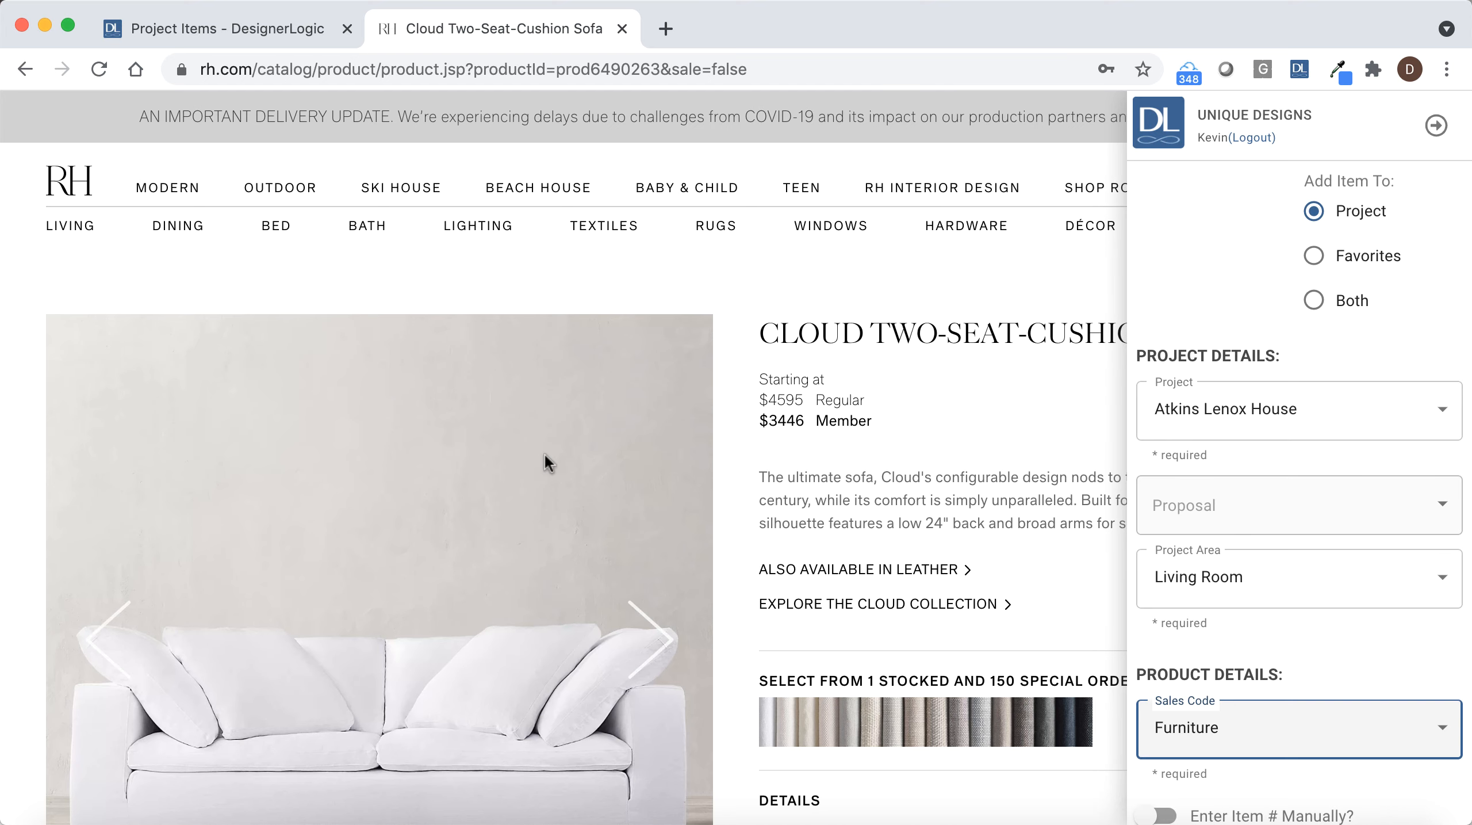
pyautogui.rightClick(432, 467)
pyautogui.moveTo(595, 650)
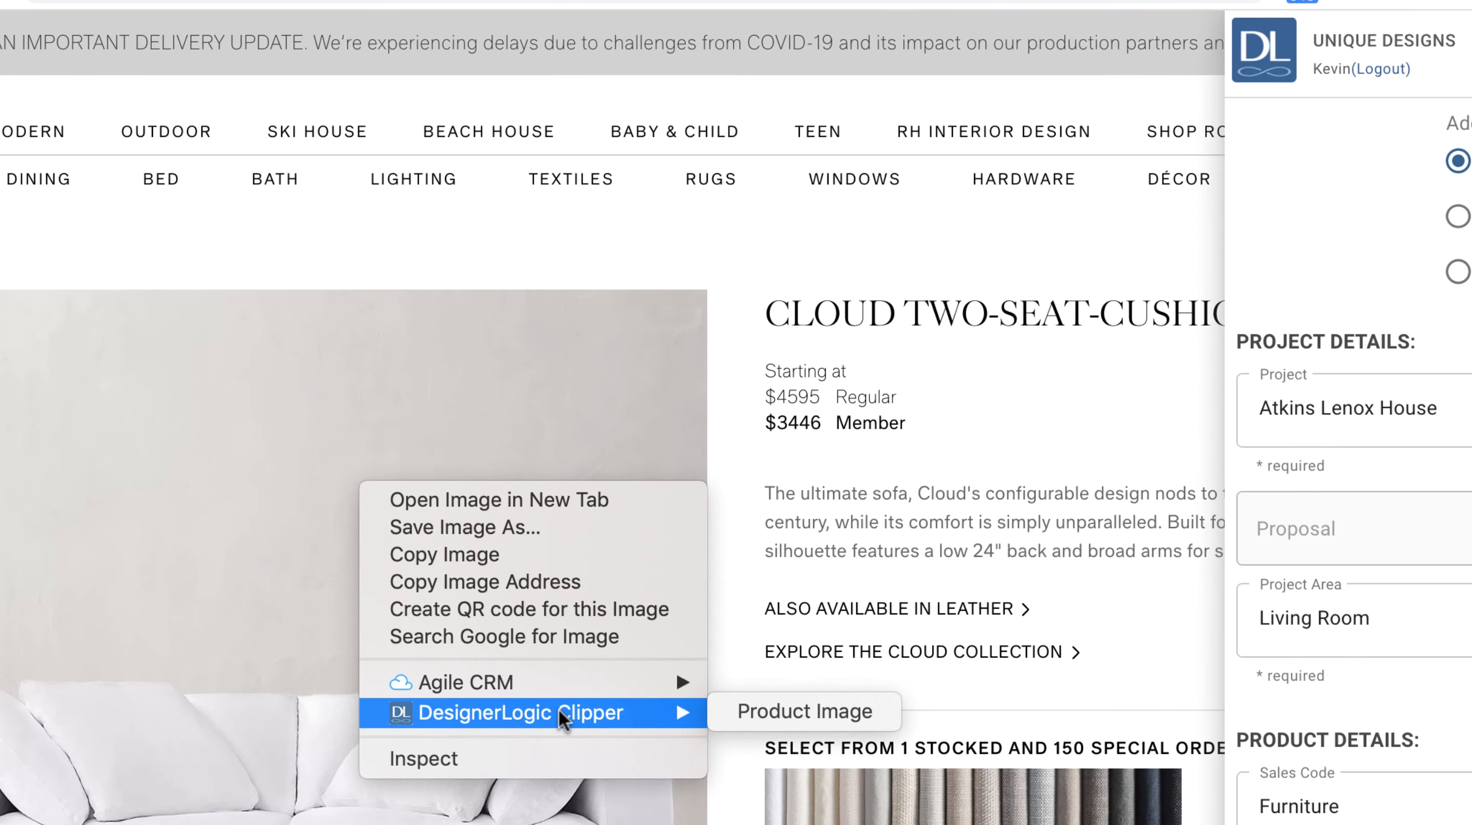
pyautogui.click(791, 713)
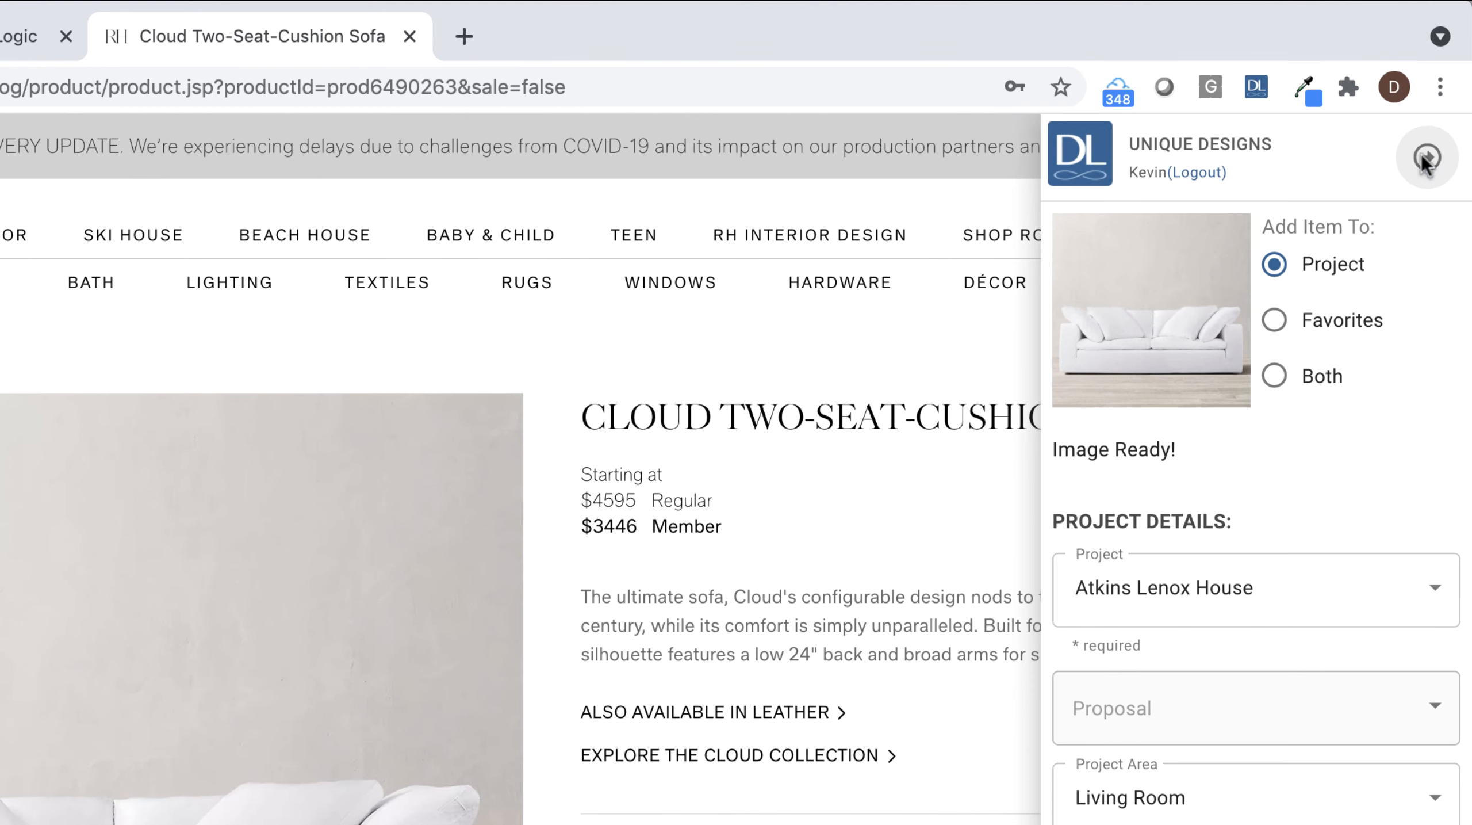
# Collapse the clipper and clip the title "CLOUD TWO-SEAT-CUSHION SOFA" as the product description
pyautogui.click(1426, 157)
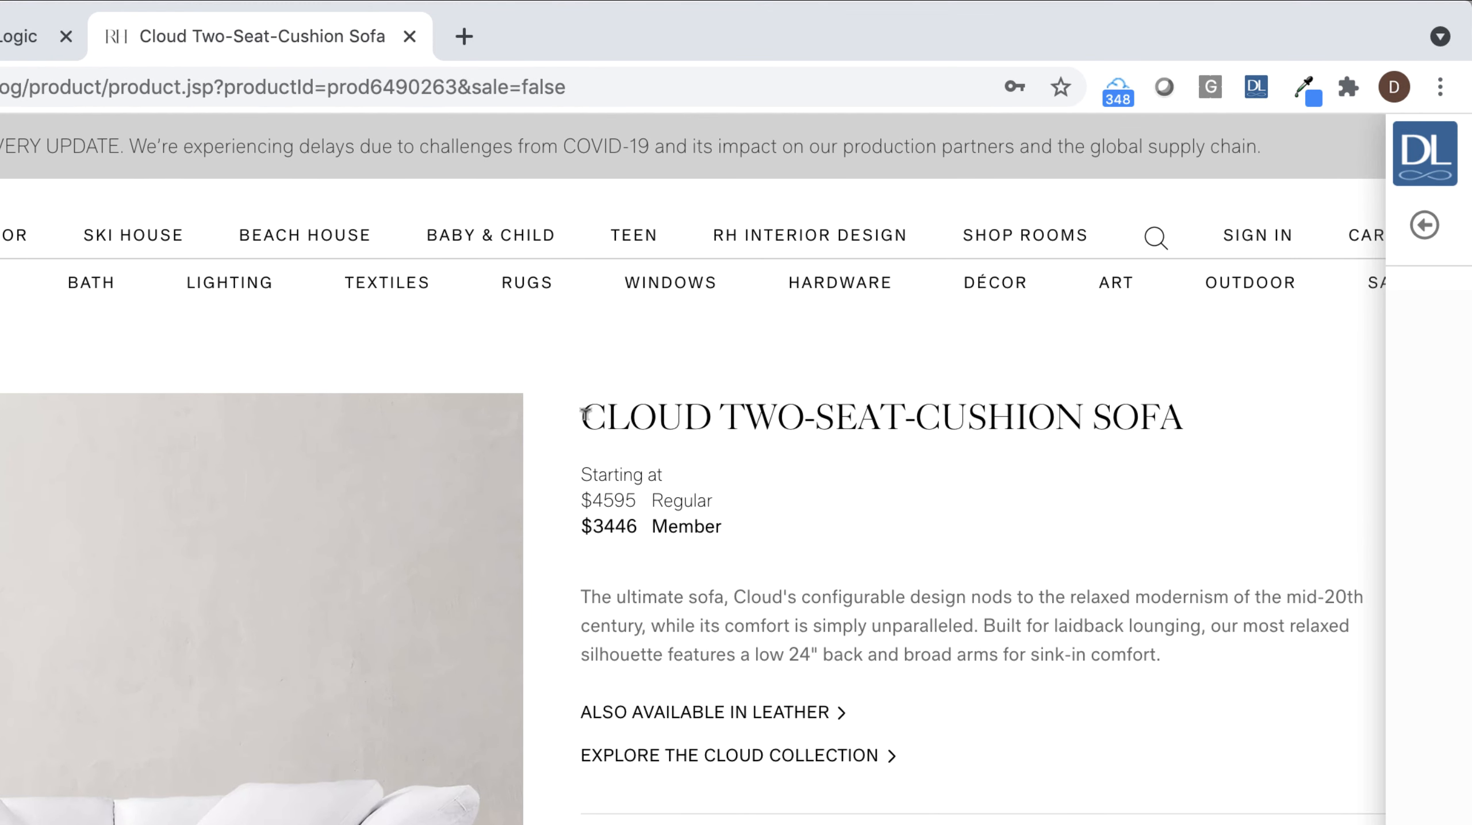
pyautogui.moveTo(585, 413); pyautogui.dragTo(1178, 395)
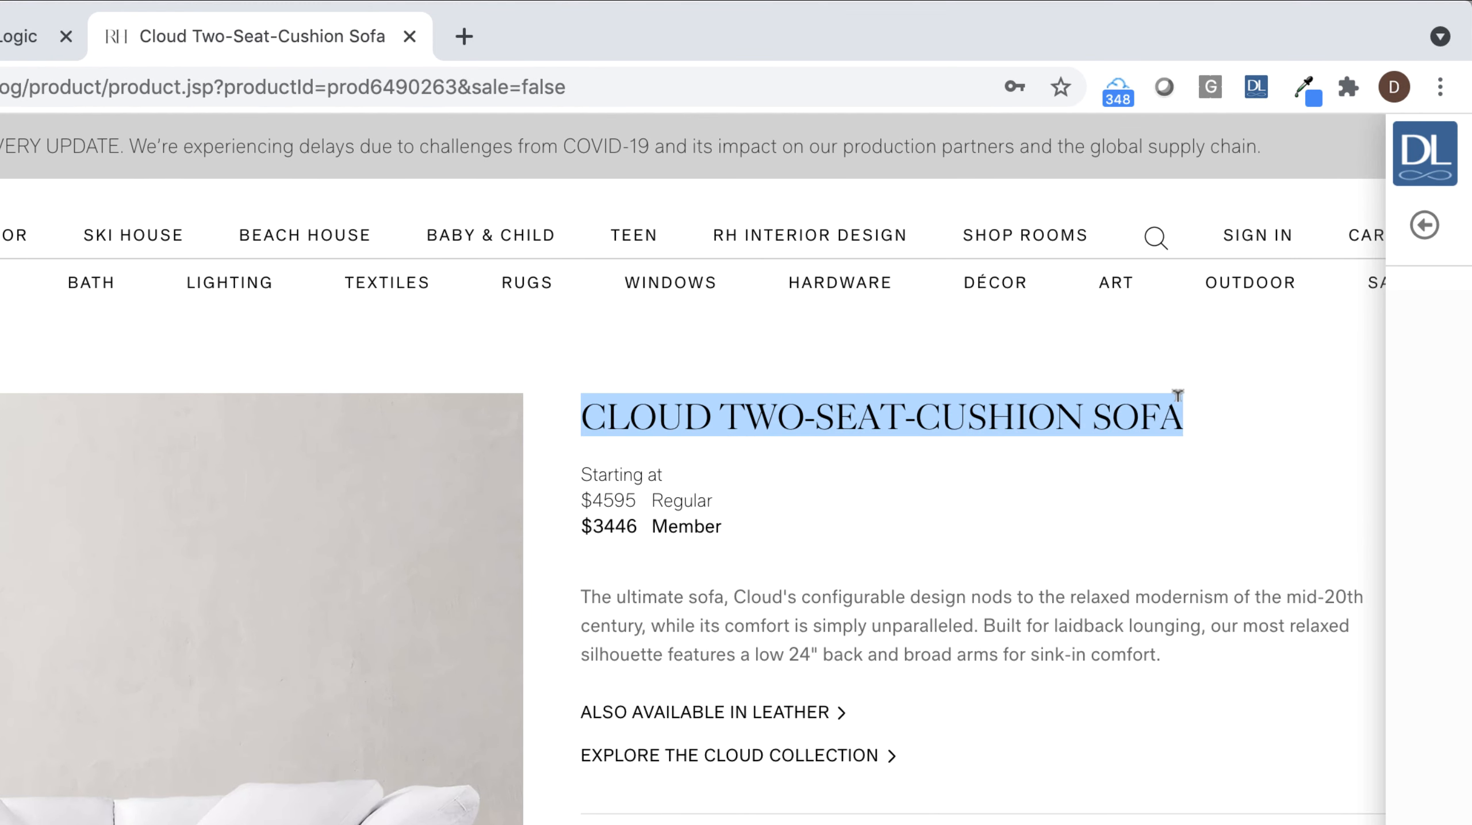
pyautogui.rightClick(1010, 412)
pyautogui.moveTo(968, 609)
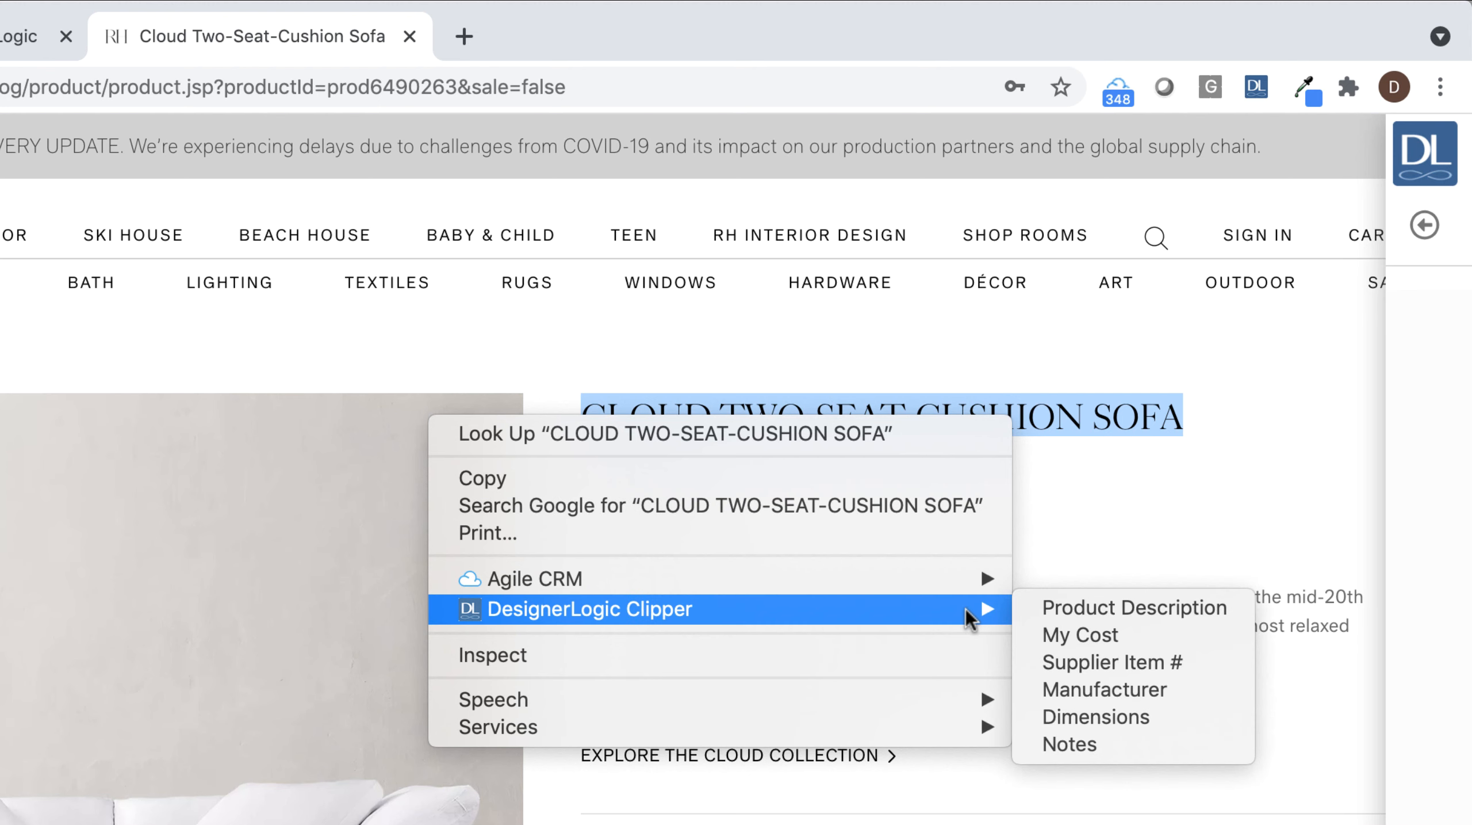
pyautogui.click(1067, 608)
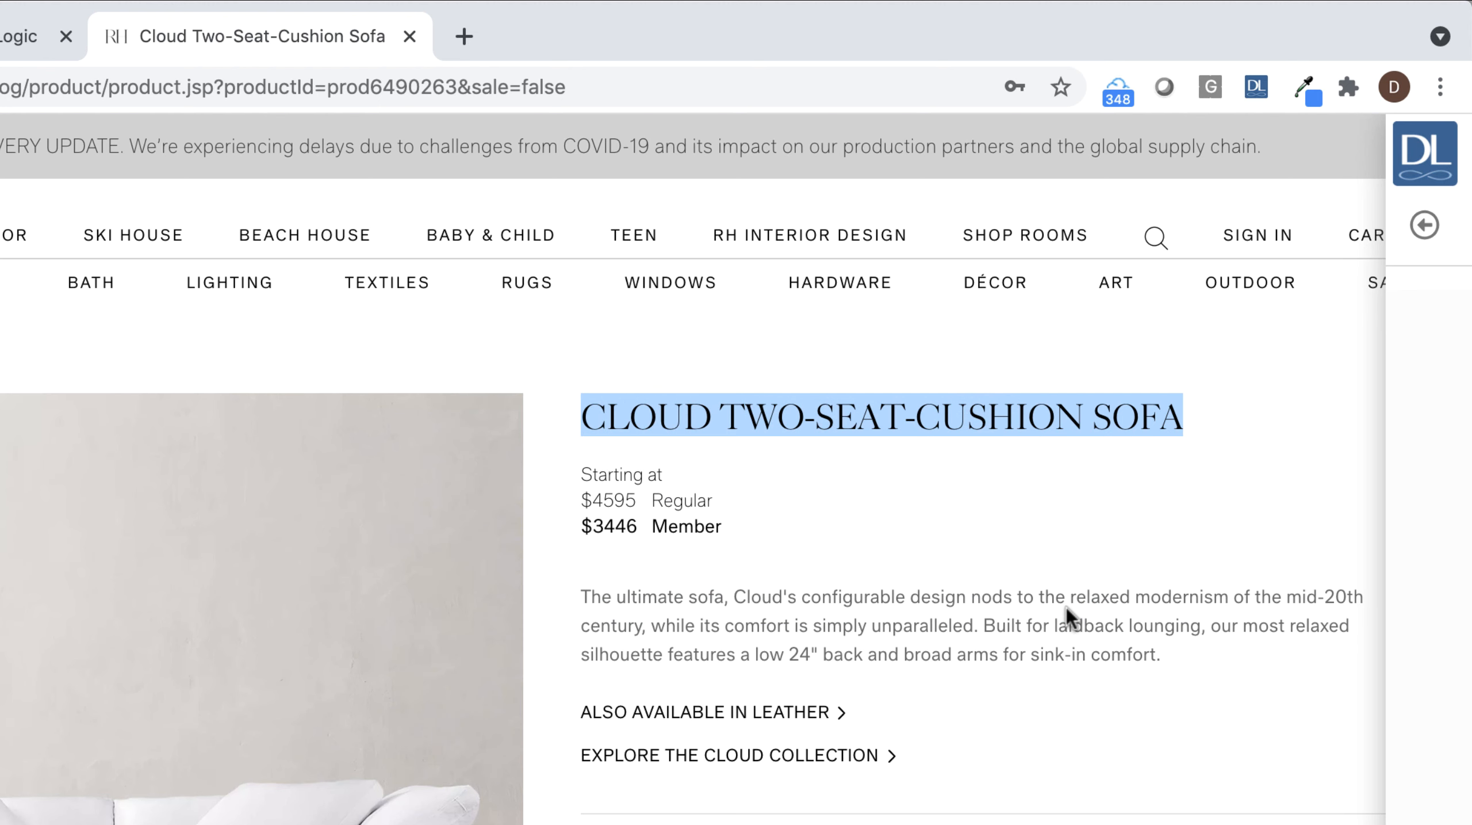
# Clip the member price 3446 from the product page as My Cost
pyautogui.rightClick(628, 522)
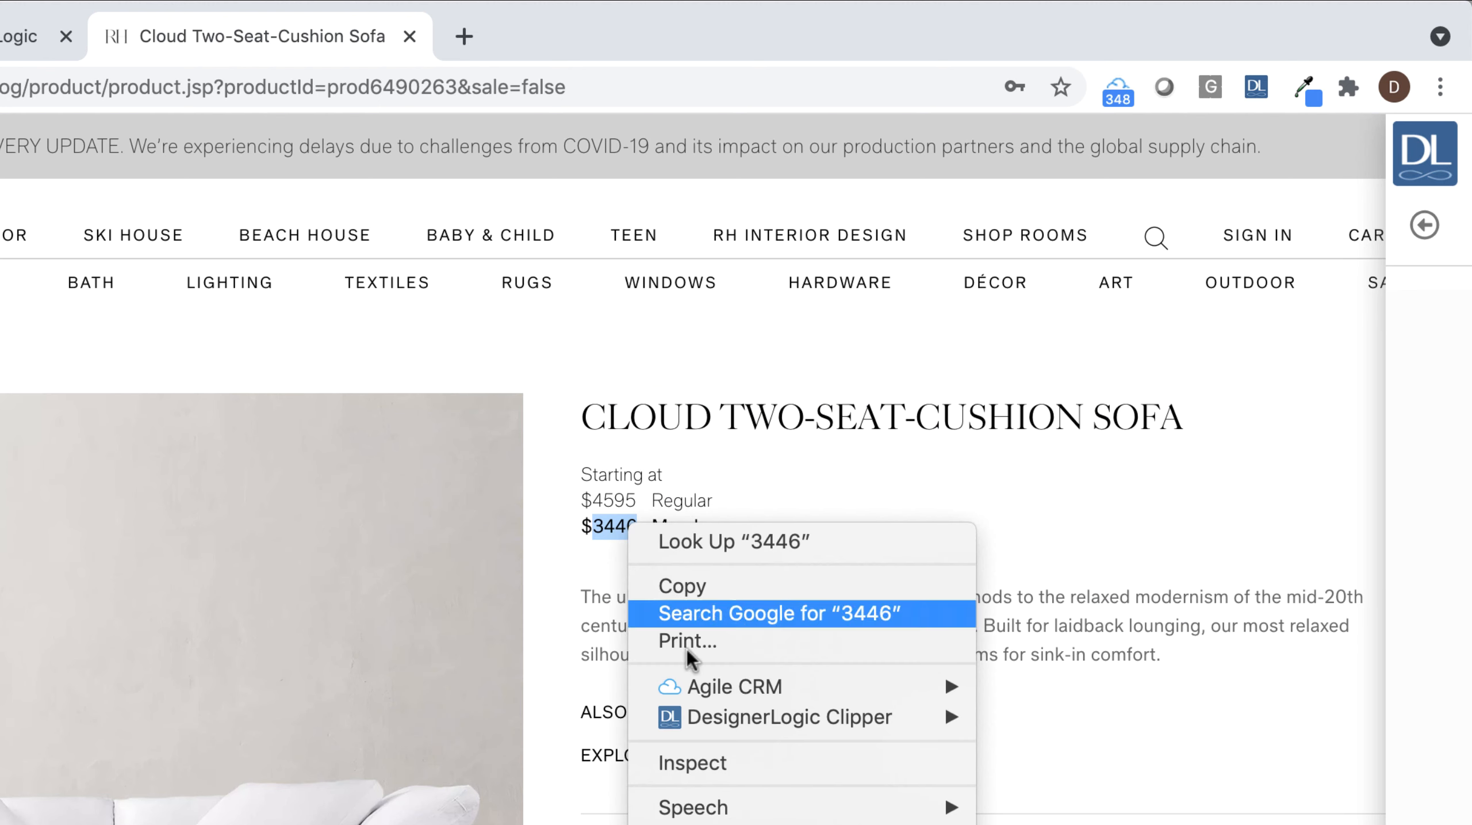
pyautogui.moveTo(722, 718)
pyautogui.click(1031, 742)
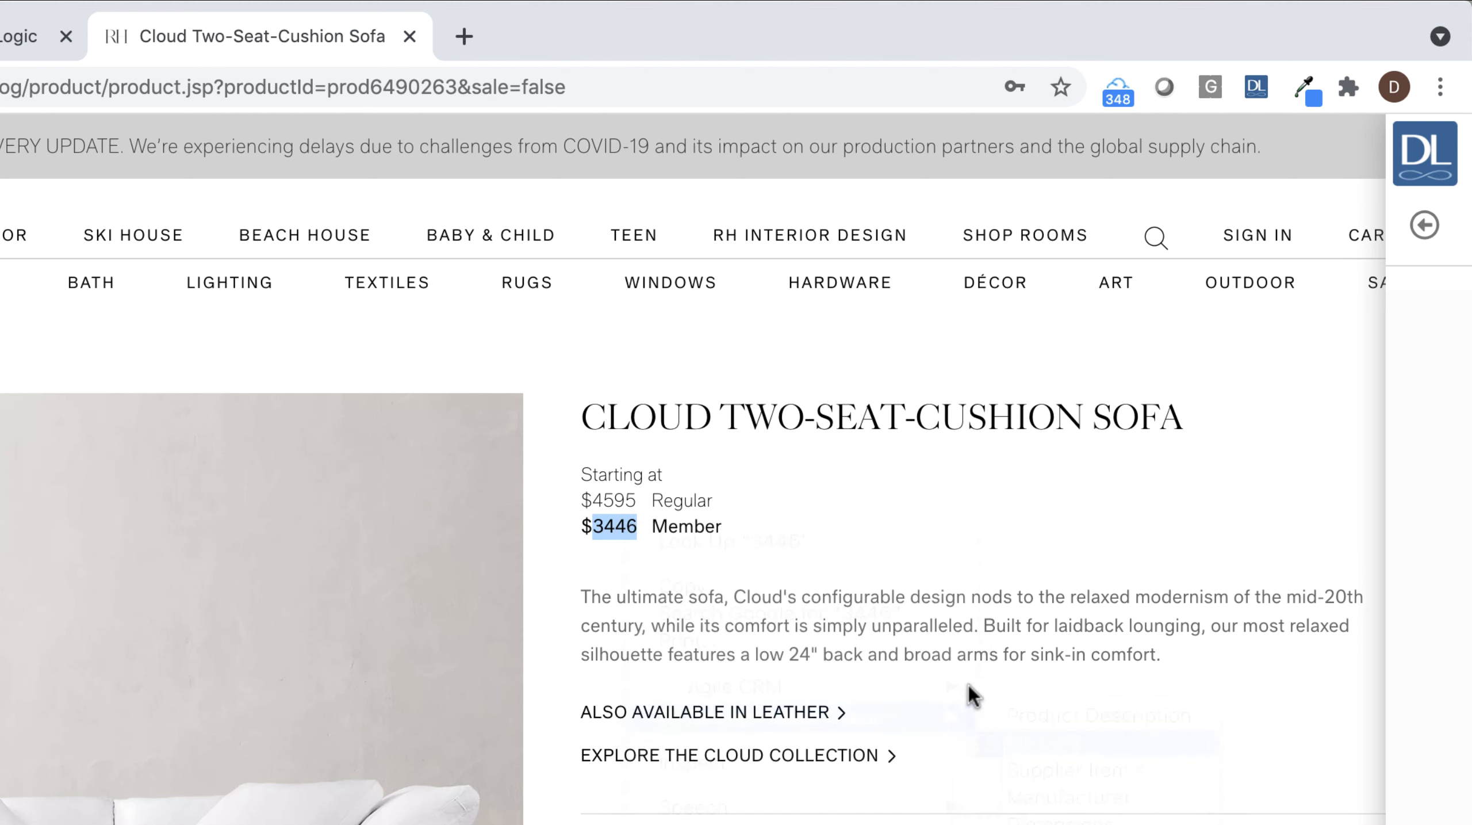
# Clip the sofa's introductory paragraph below the prices into the item's notes
pyautogui.moveTo(585, 582); pyautogui.dragTo(1187, 653)
pyautogui.rightClick(948, 625)
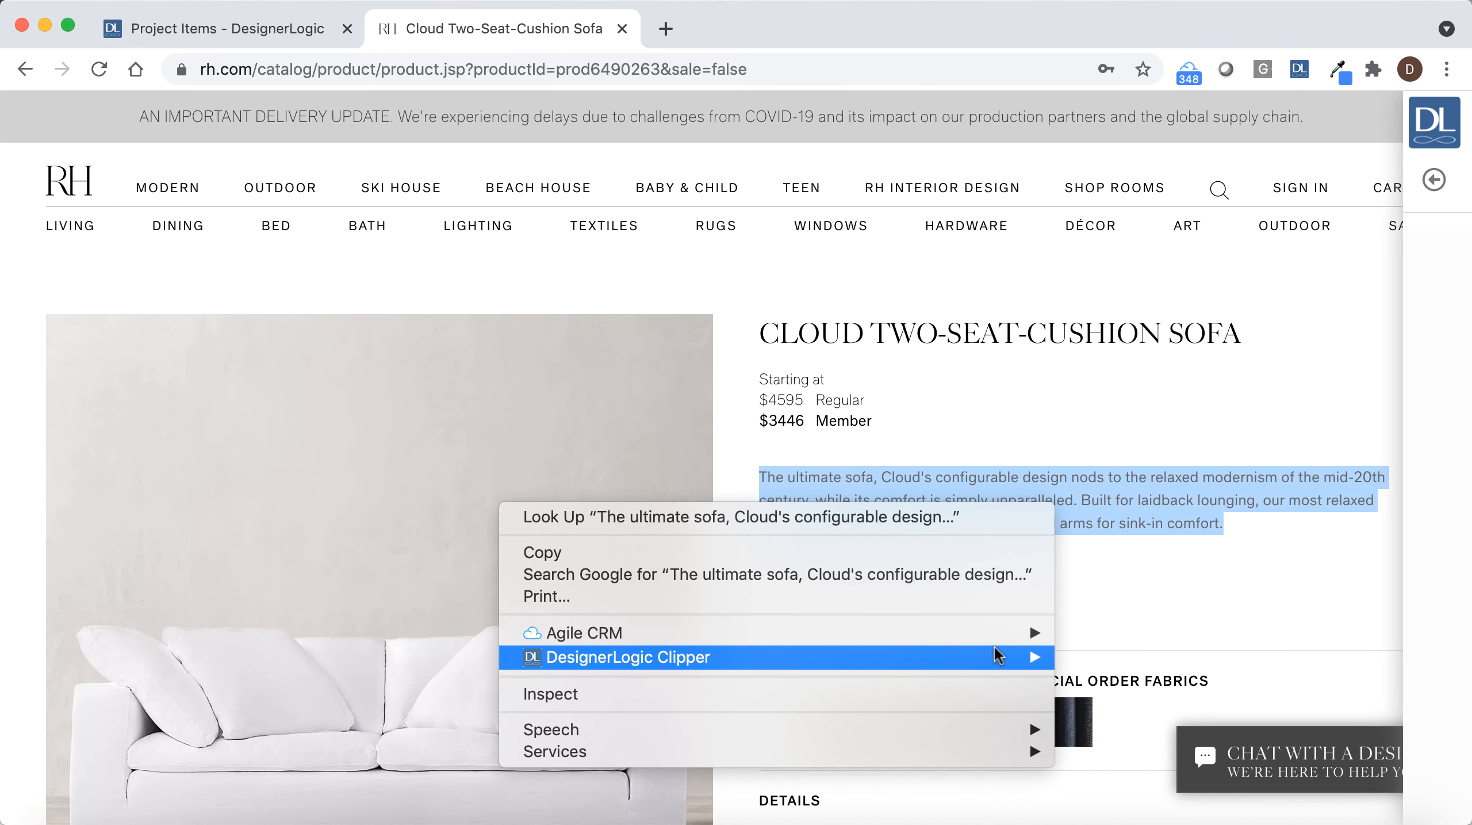
pyautogui.moveTo(995, 654)
pyautogui.click(1096, 764)
# Expand the product's Dimensions section and clip the list from Lengths through Diagonal Depths into the item's dimensions
pyautogui.scroll(-7, 1087, 562)
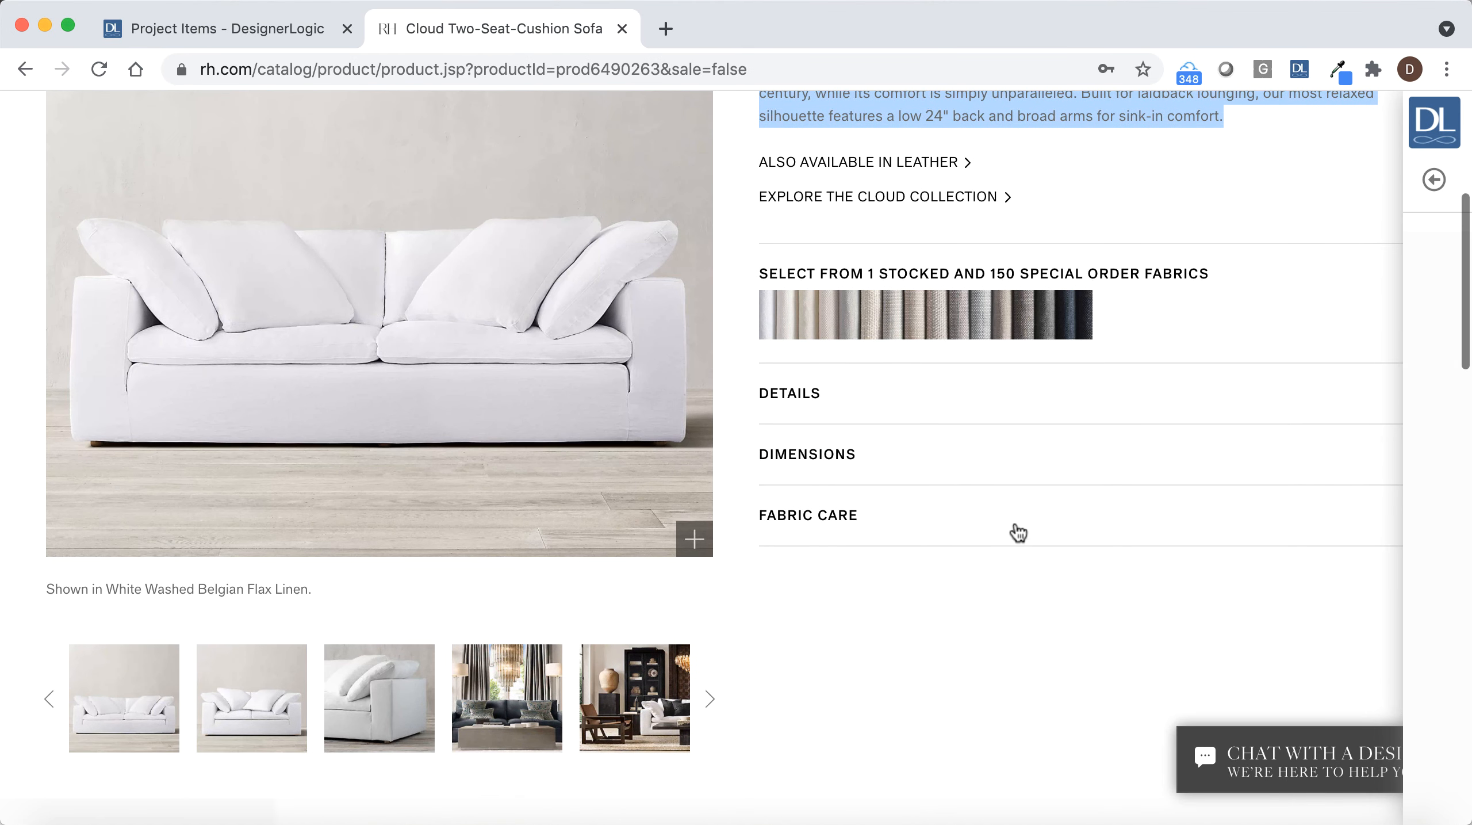
pyautogui.click(836, 455)
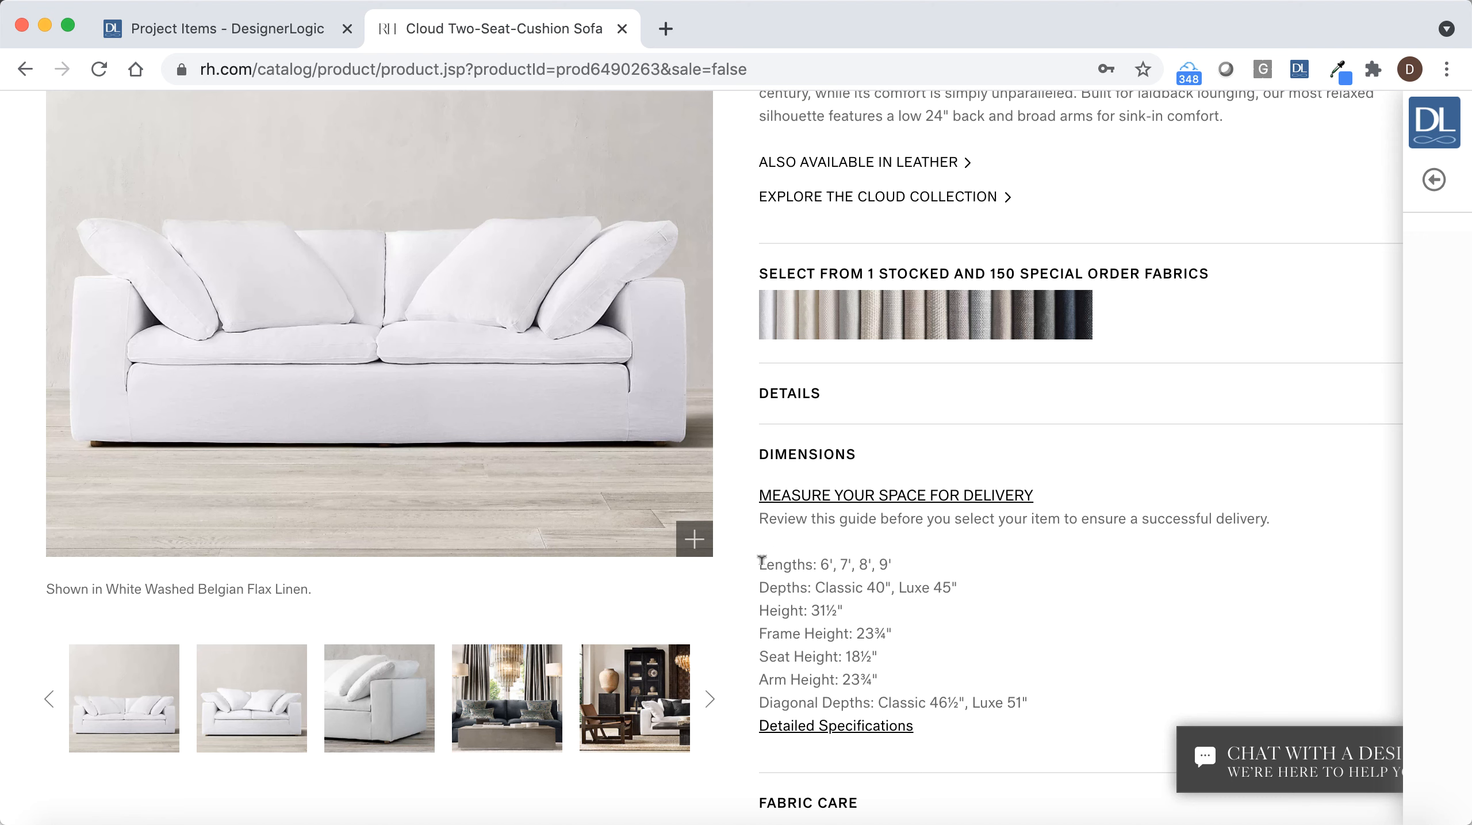
pyautogui.moveTo(760, 560); pyautogui.dragTo(1034, 706)
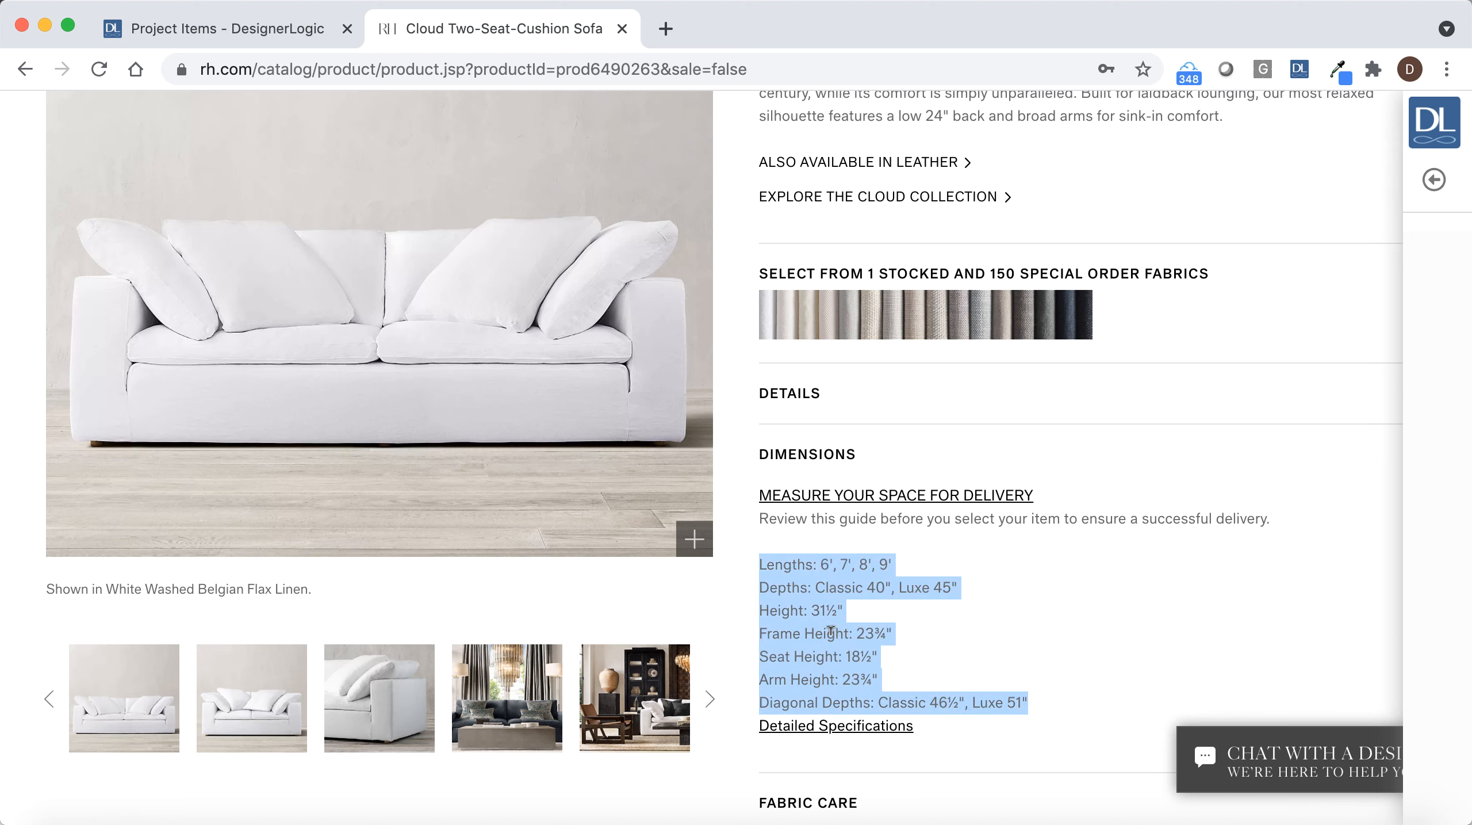
pyautogui.rightClick(832, 631)
pyautogui.moveTo(849, 713)
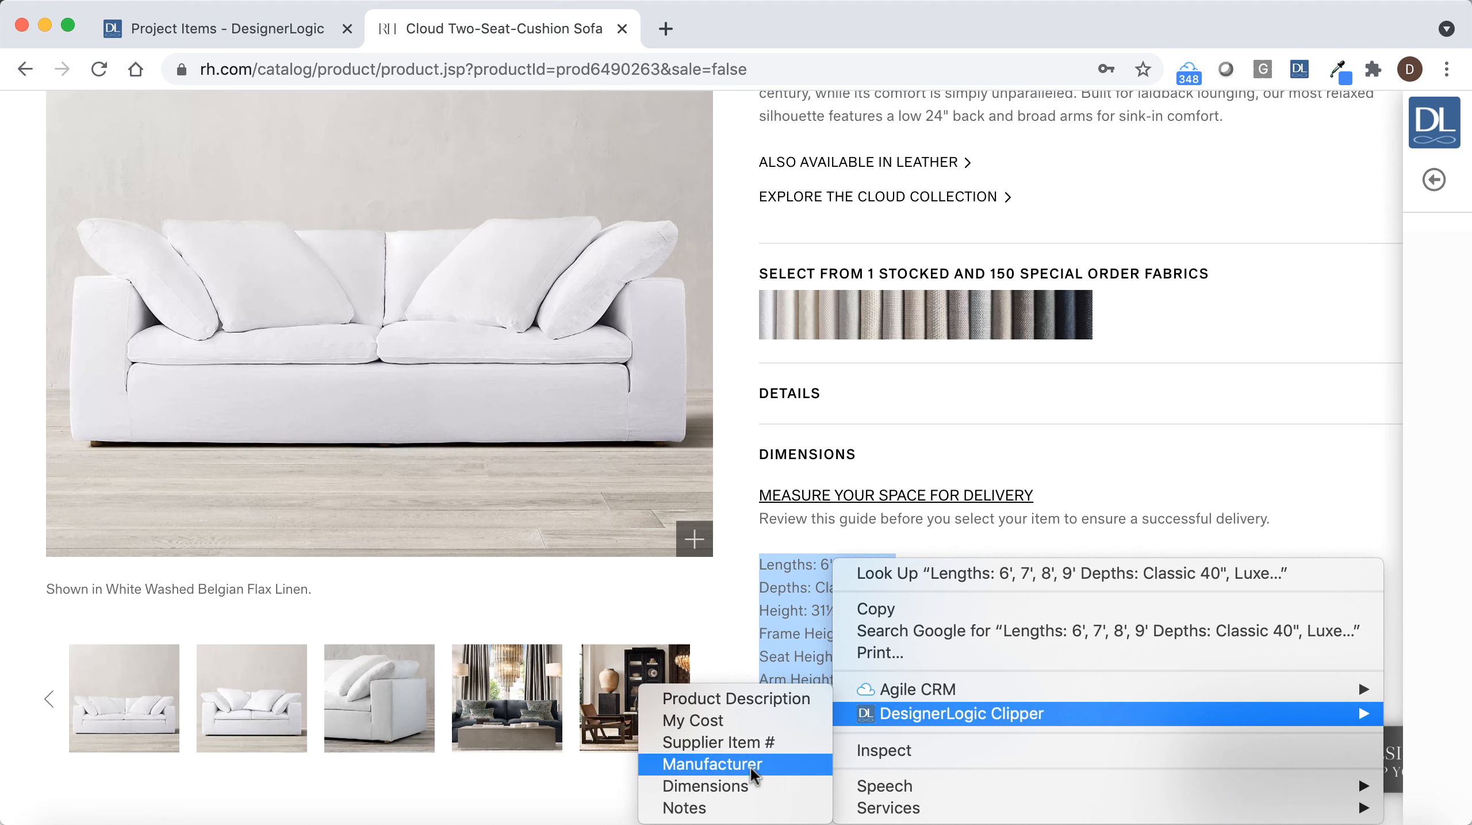
pyautogui.click(754, 787)
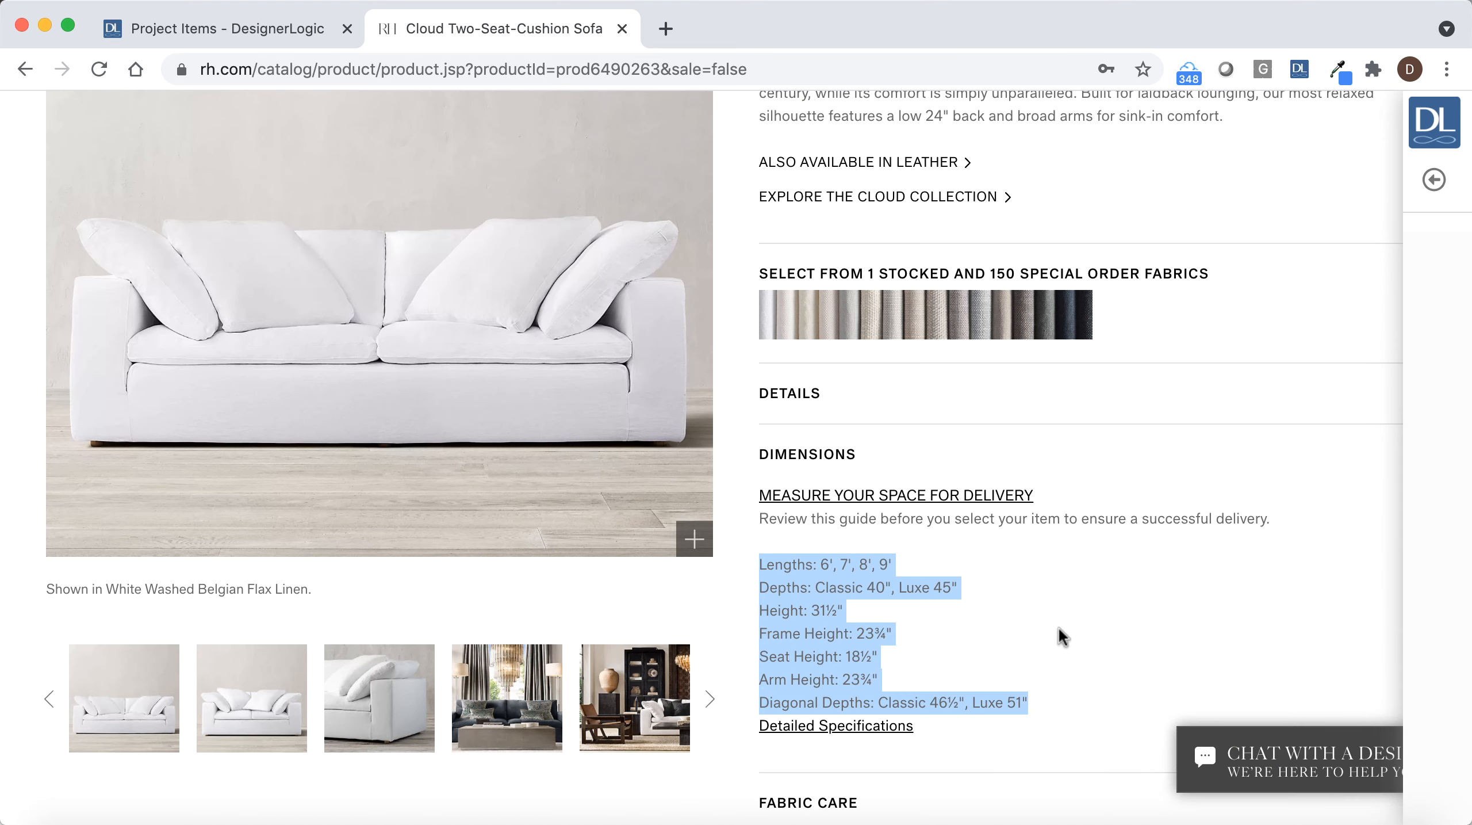
# Expand the product's Details section to show its full list of specifications
pyautogui.click(1061, 636)
pyautogui.click(791, 398)
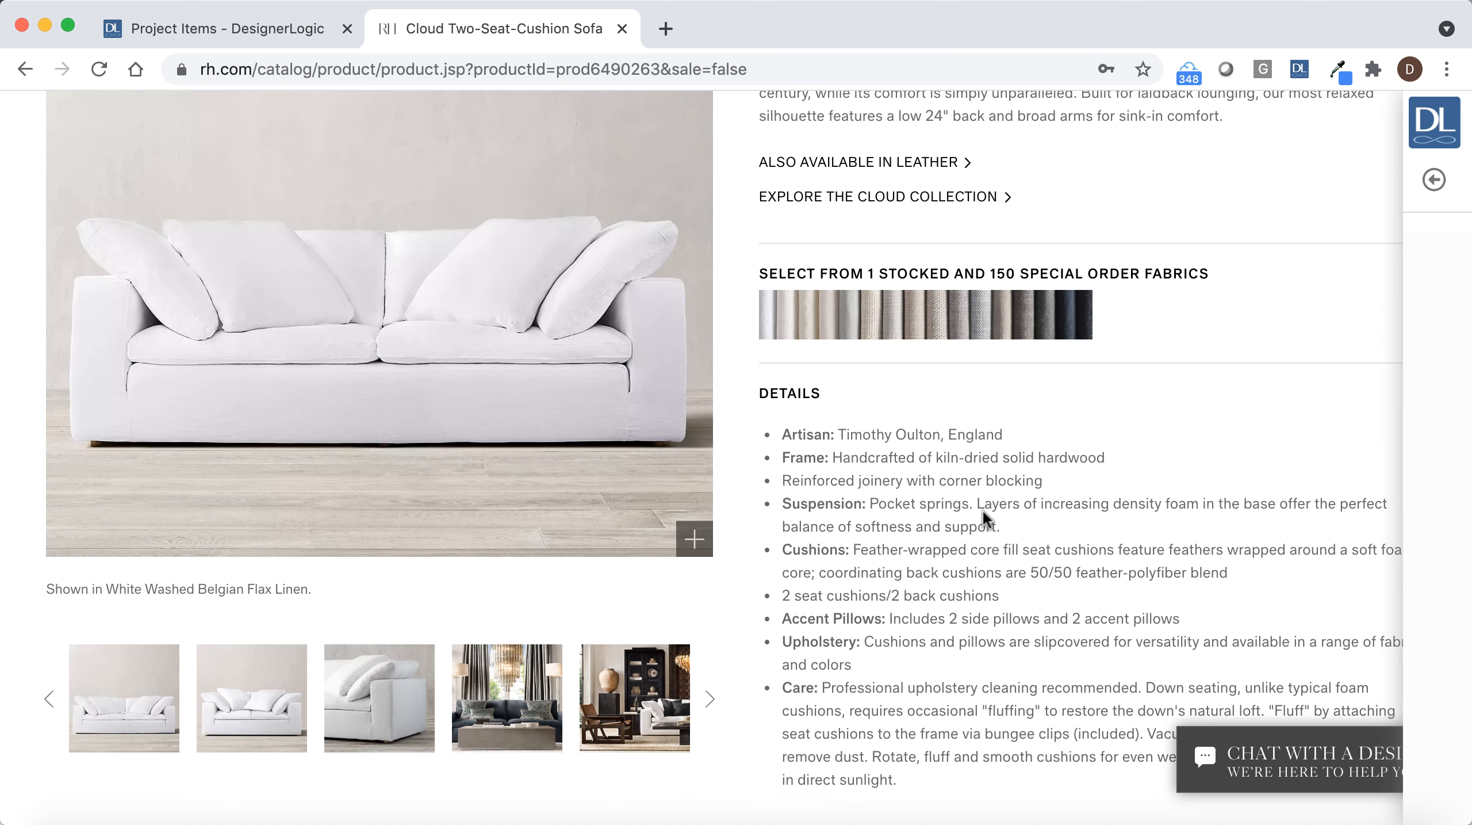
pyautogui.scroll(-3, 983, 511)
pyautogui.scroll(1, 982, 512)
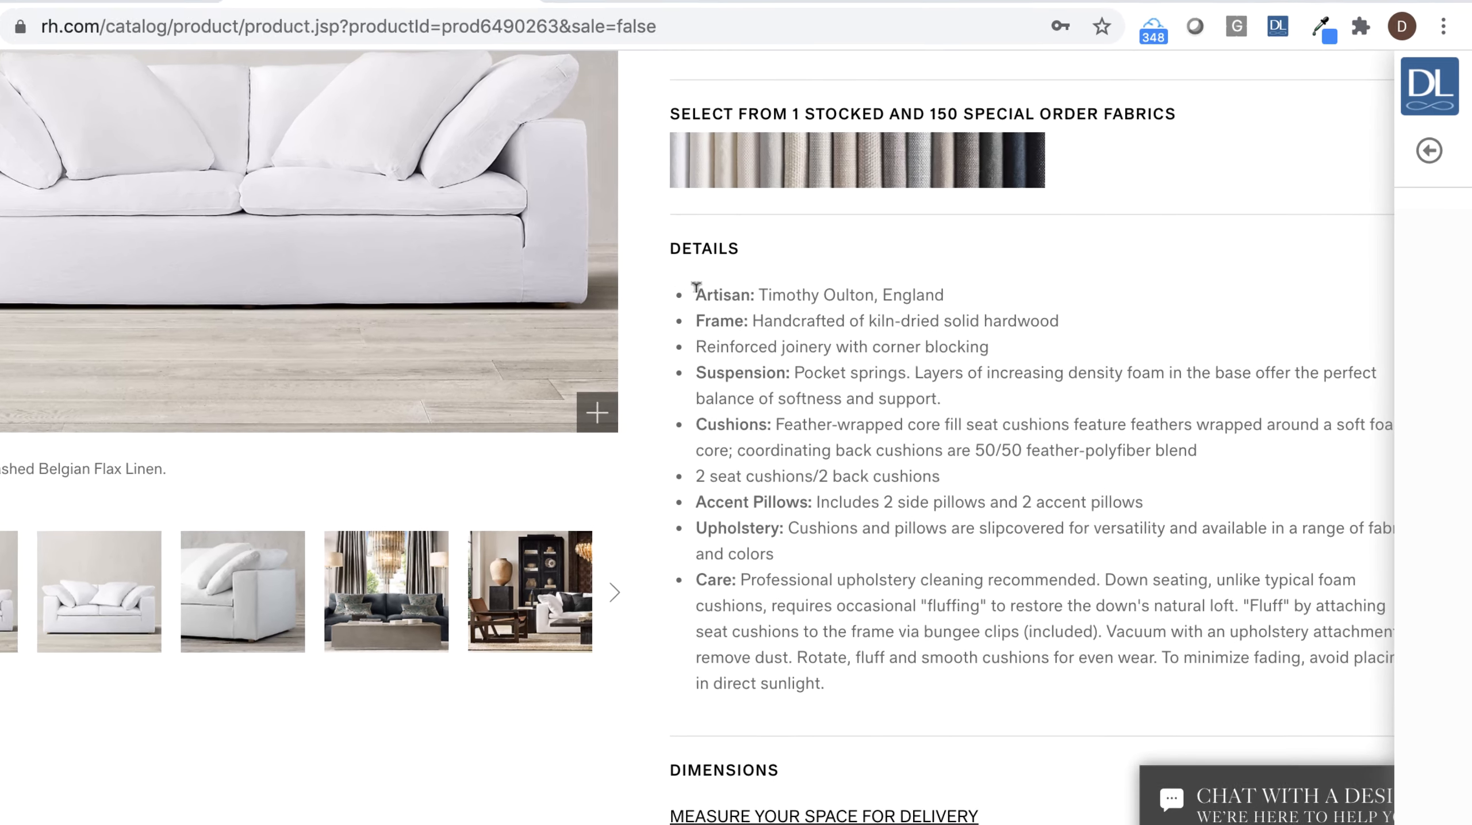
pyautogui.moveTo(782, 306); pyautogui.dragTo(954, 627)
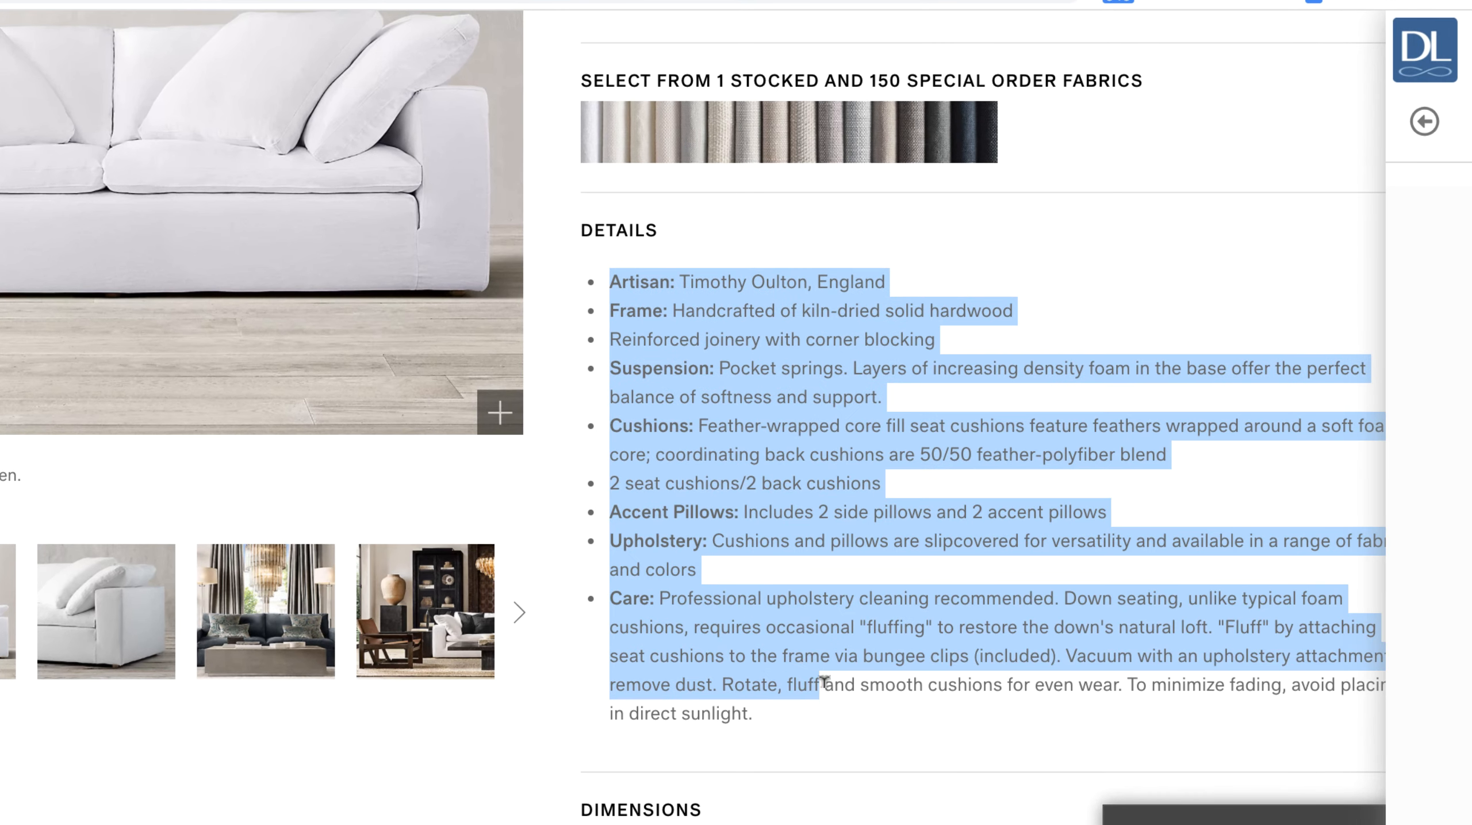
pyautogui.moveTo(825, 684)
pyautogui.mouseDown()
pyautogui.moveTo(826, 719)
pyautogui.moveTo(824, 684)
pyautogui.mouseUp()
pyautogui.click(836, 706)
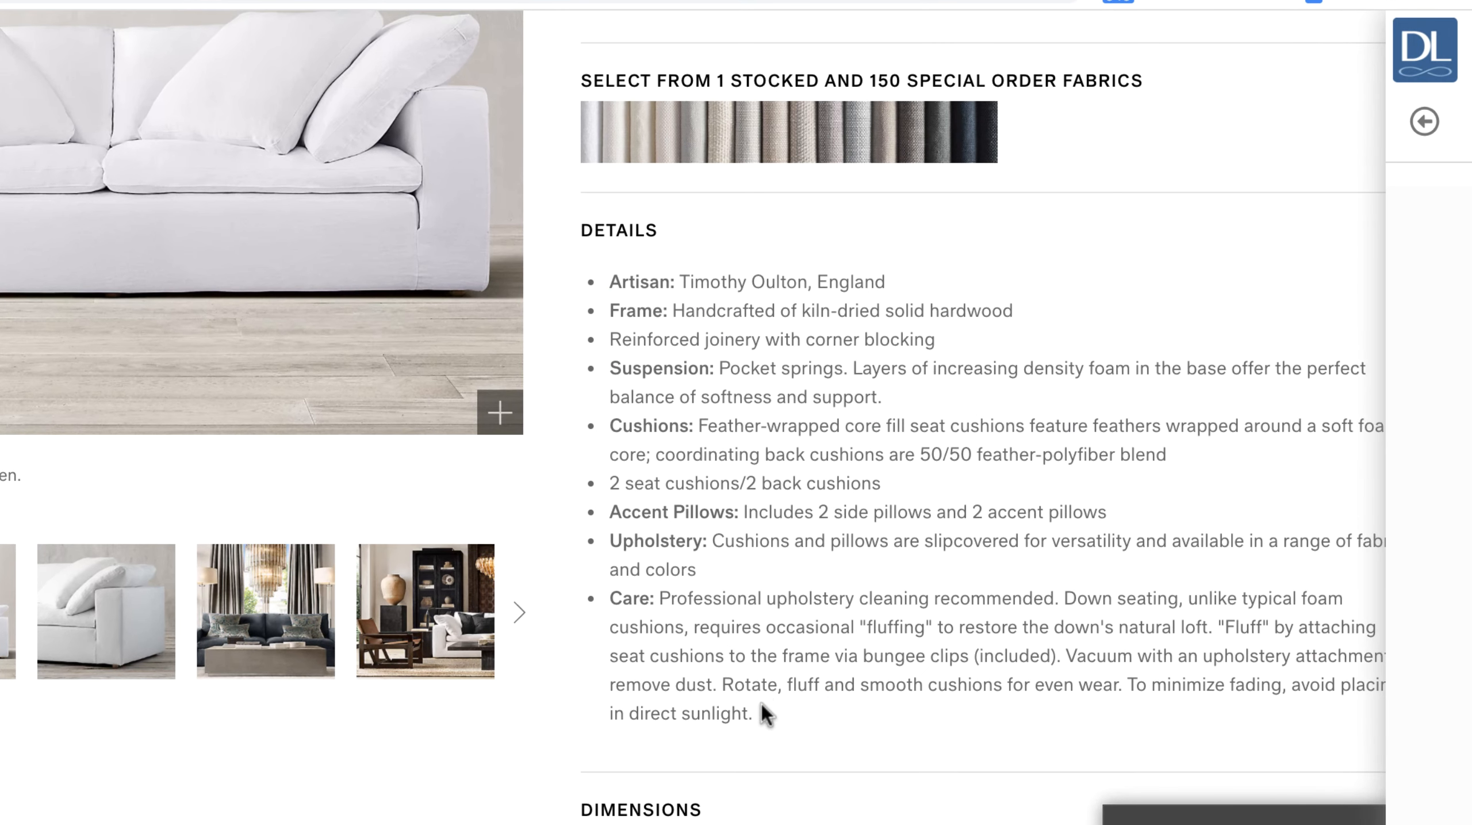
# Copy the whole Details list, from the Artisan entry through the end of the Care entry
pyautogui.moveTo(753, 715); pyautogui.dragTo(577, 294)
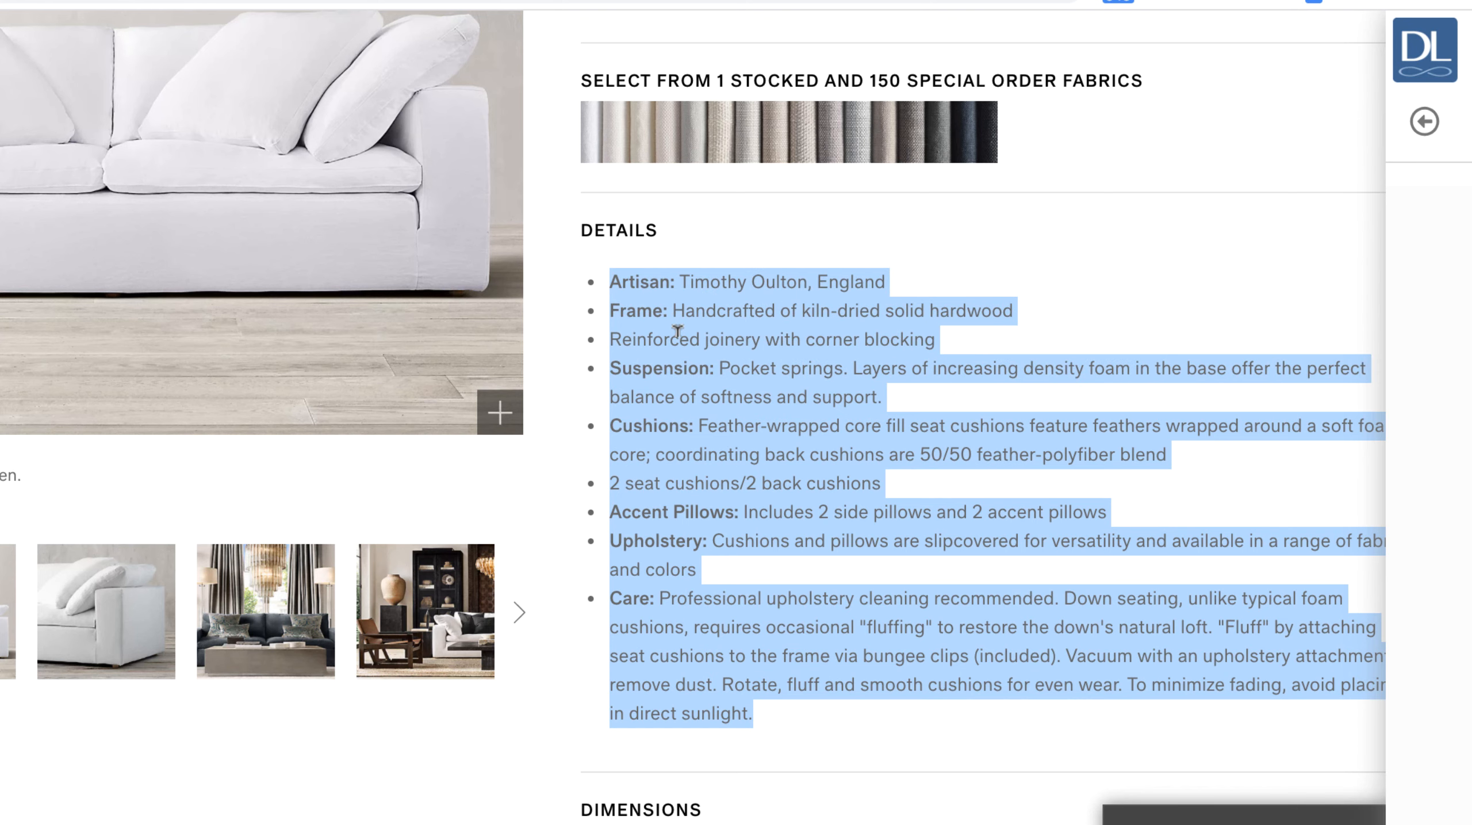
pyautogui.rightClick(679, 330)
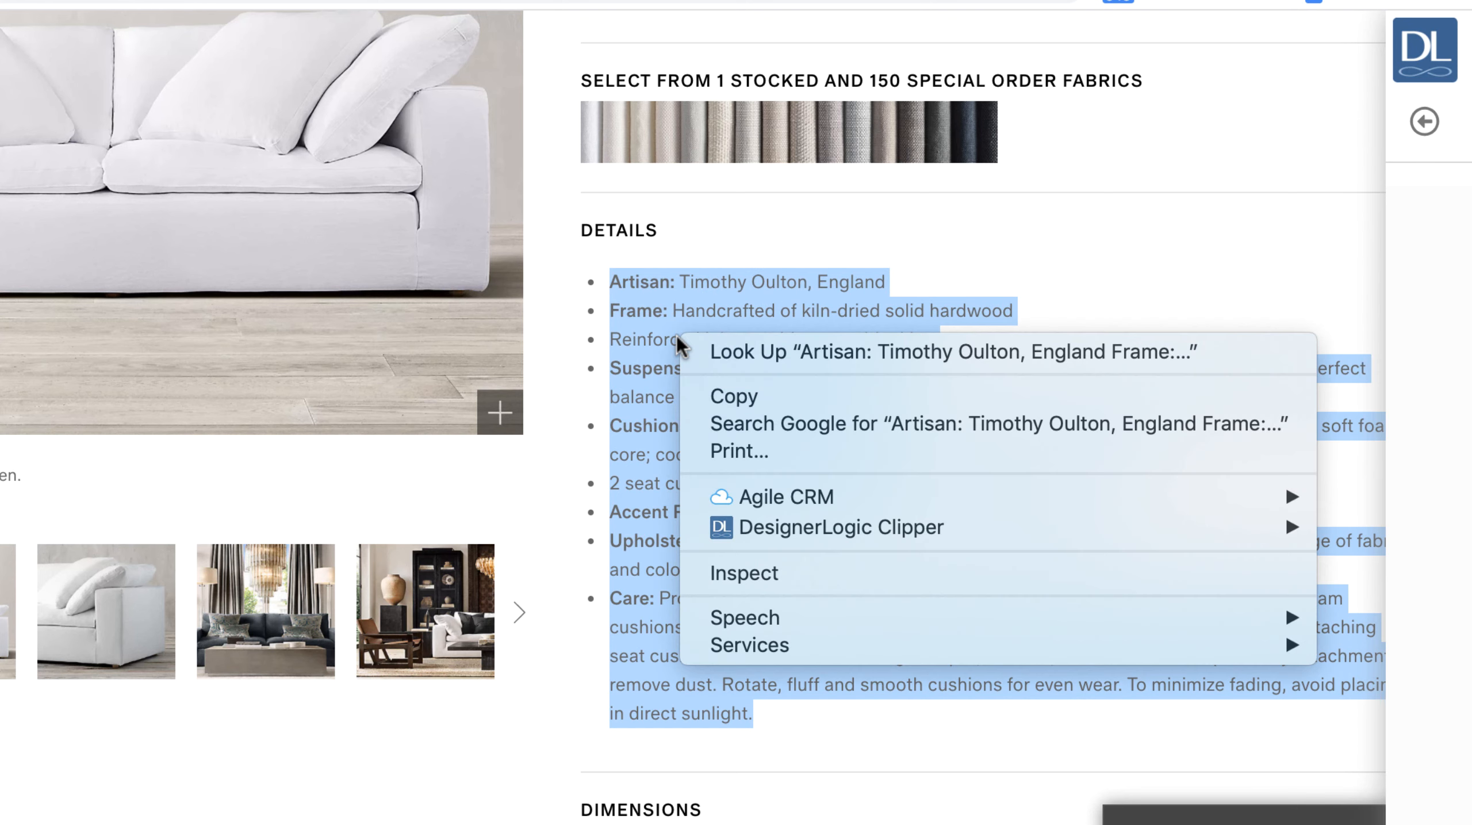
pyautogui.click(750, 397)
# Enable Specifications for the item in the Web Clipper and paste the copied Details list into it with its formatting preserved
pyautogui.click(1425, 121)
pyautogui.scroll(-5, 1155, 624)
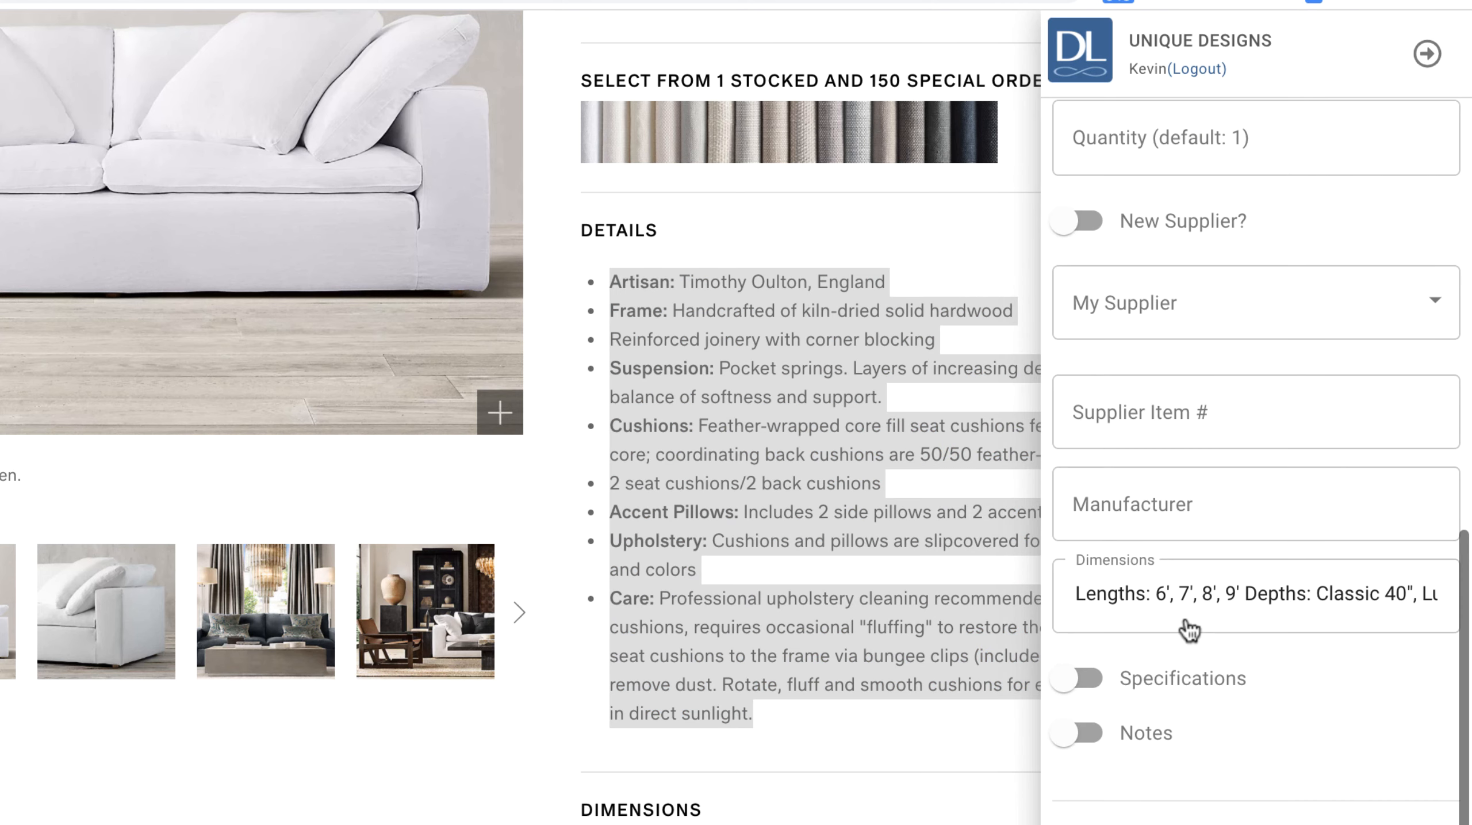
pyautogui.click(1086, 679)
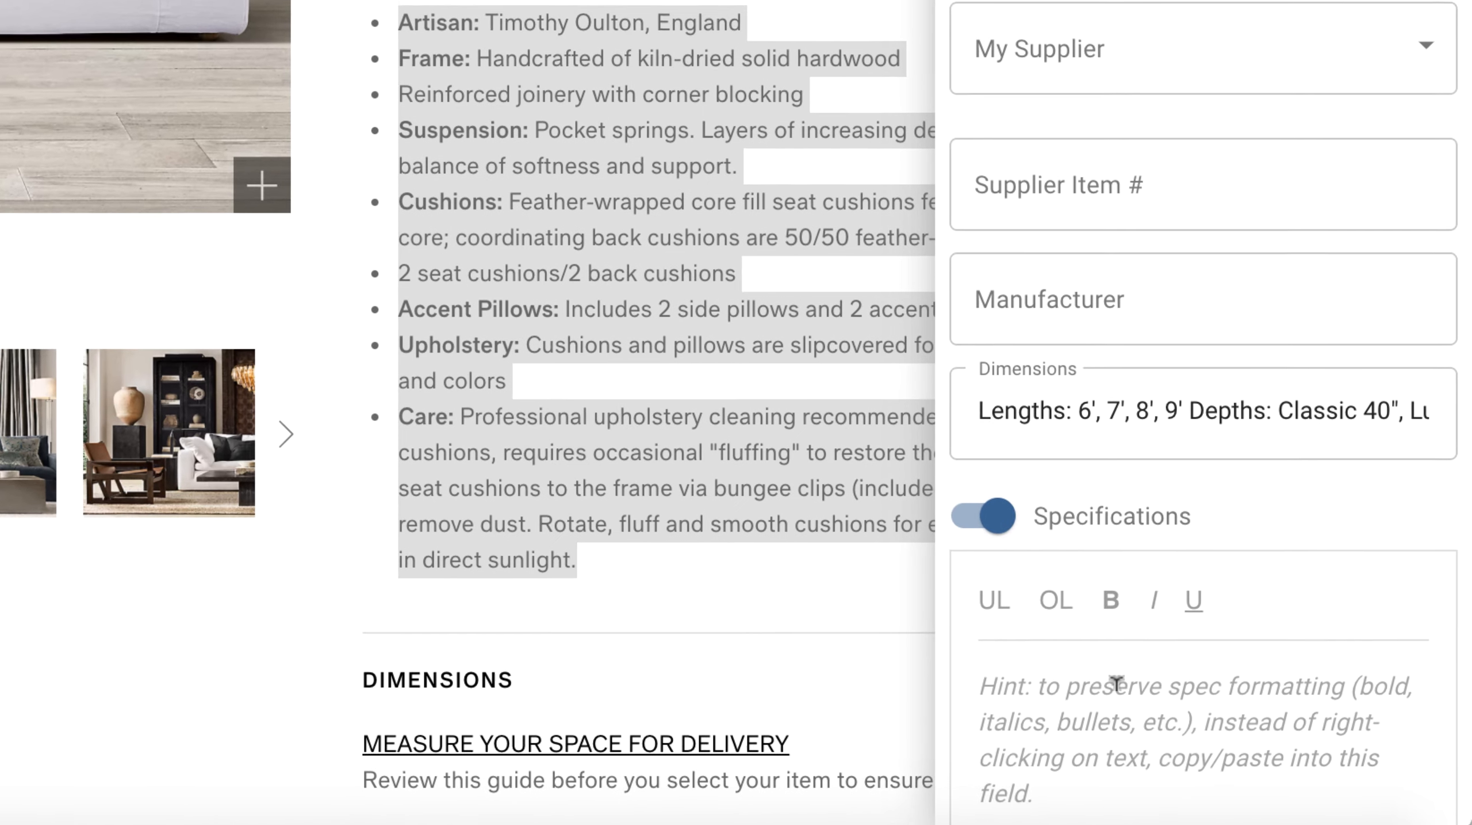
pyautogui.rightClick(1116, 684)
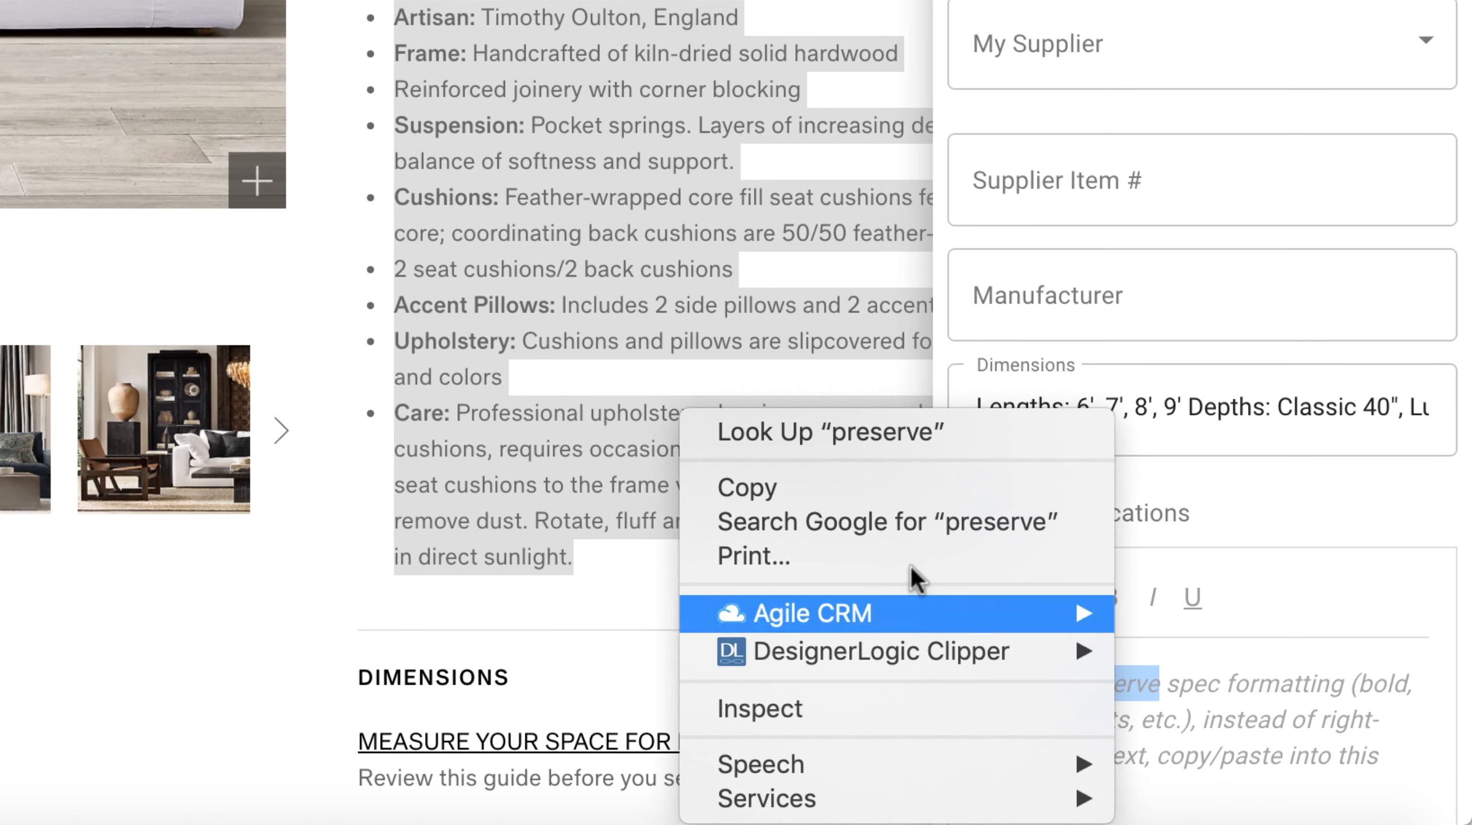
pyautogui.click(1144, 647)
pyautogui.press('super+v')
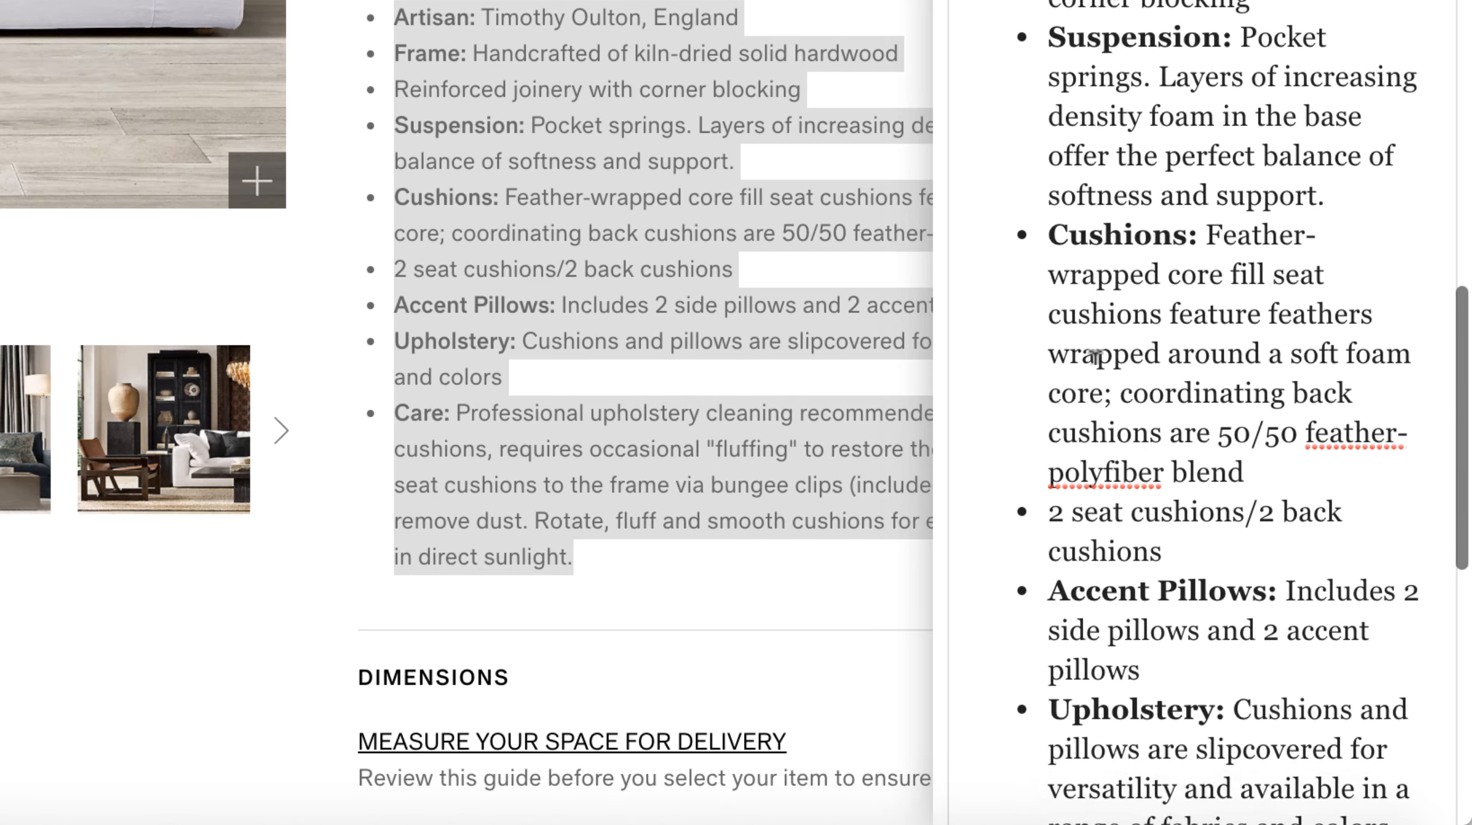
pyautogui.scroll(10, 1094, 356)
pyautogui.scroll(-2, 1094, 357)
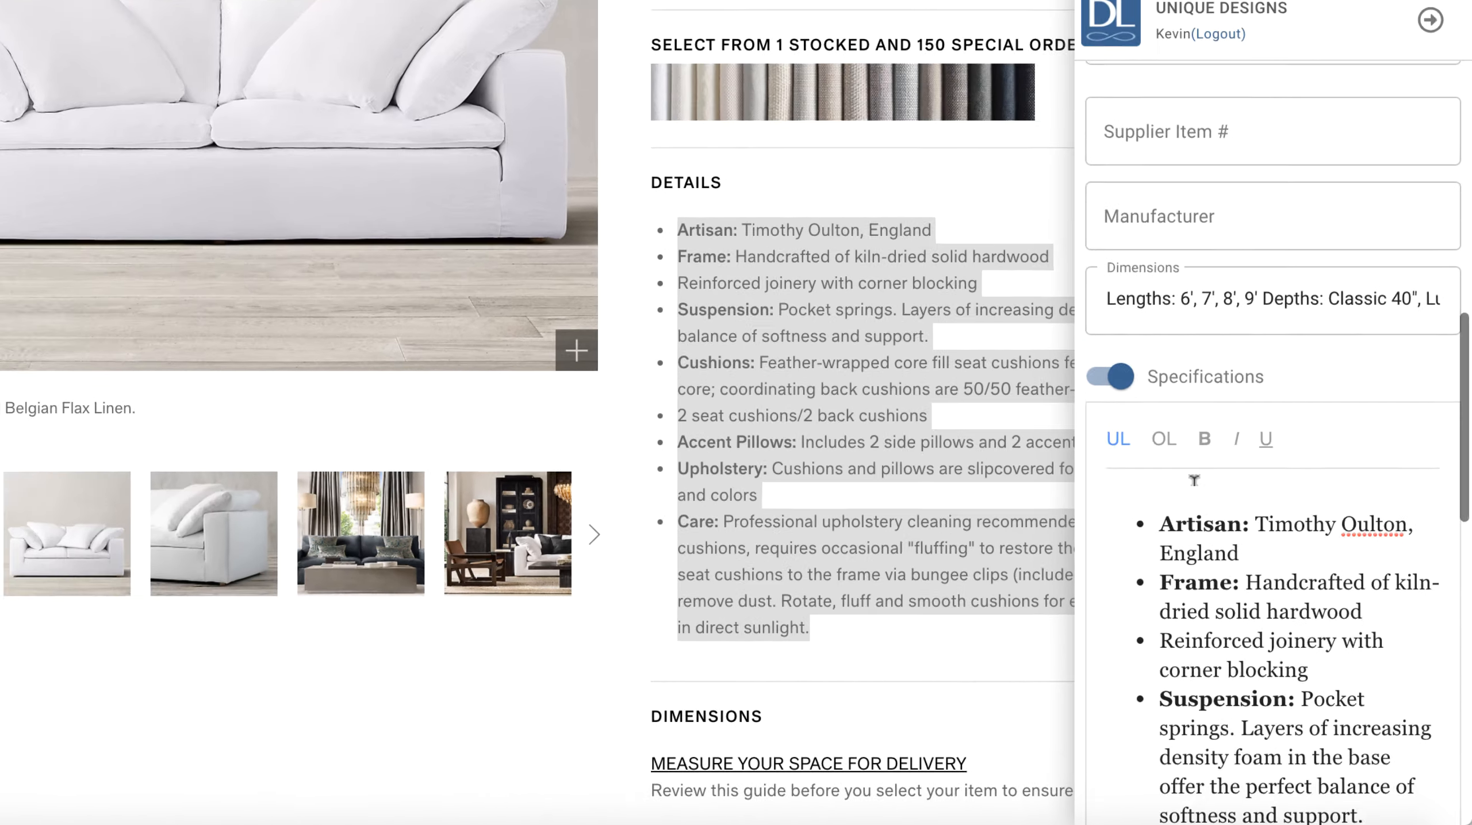
# Expand the item's Notes and check the clipped introductory paragraph
pyautogui.scroll(-15, 1194, 479)
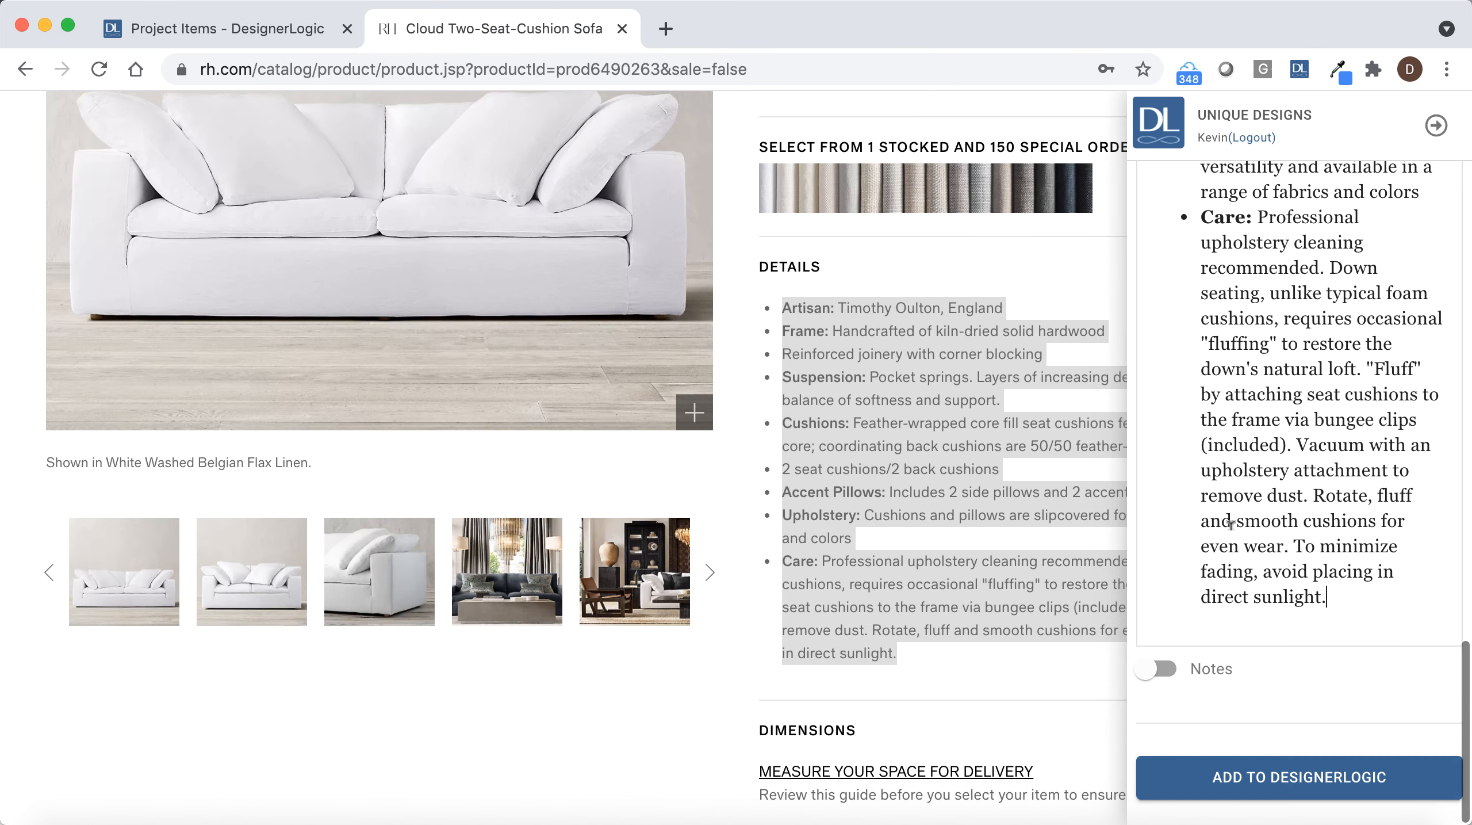
pyautogui.click(1157, 669)
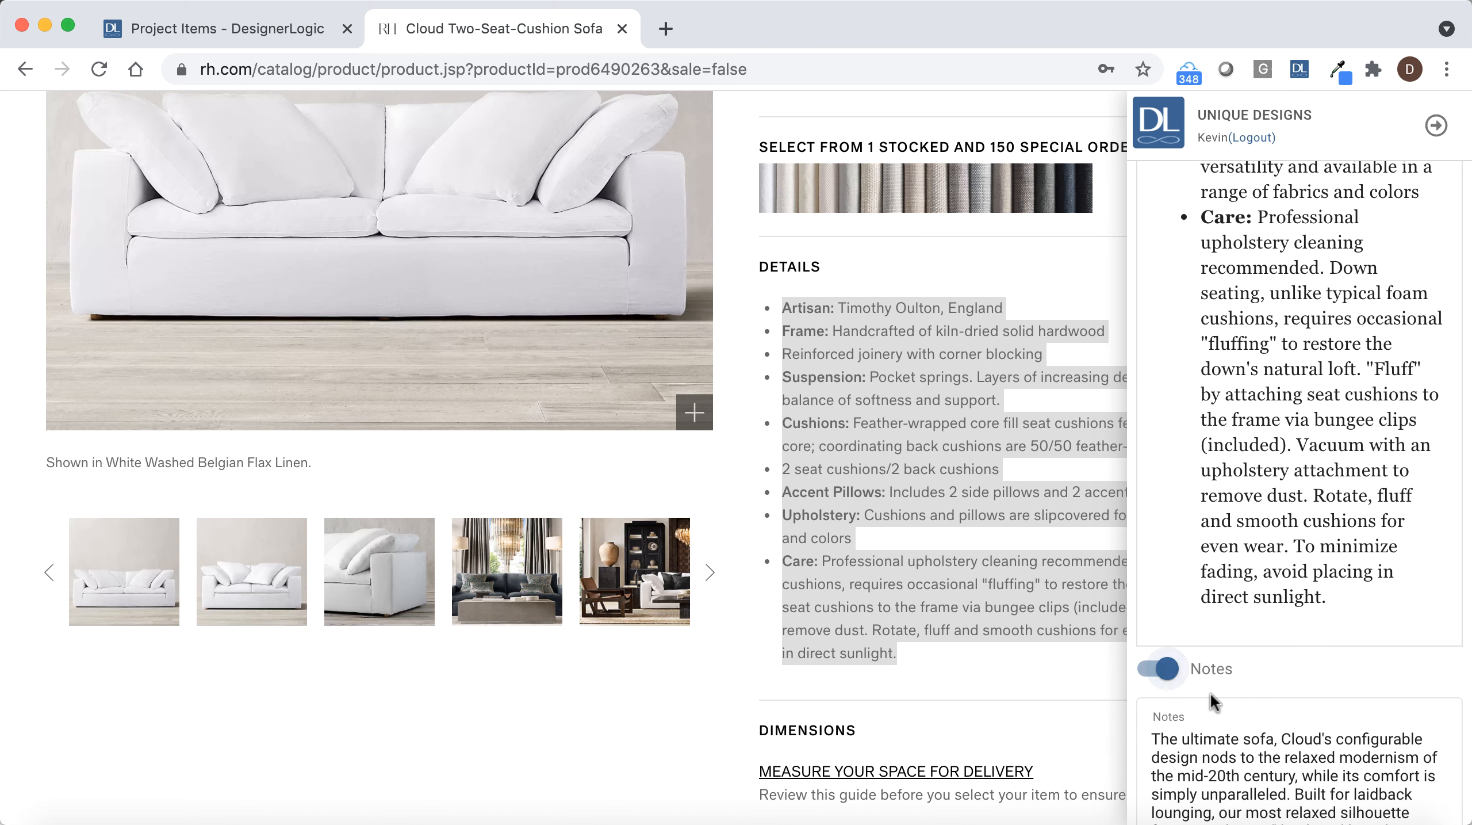
pyautogui.scroll(-3, 1190, 716)
# Select Restoration Hardware as the item's existing supplier, leaving the new supplier option off
pyautogui.scroll(10, 1254, 722)
pyautogui.scroll(10, 1254, 722)
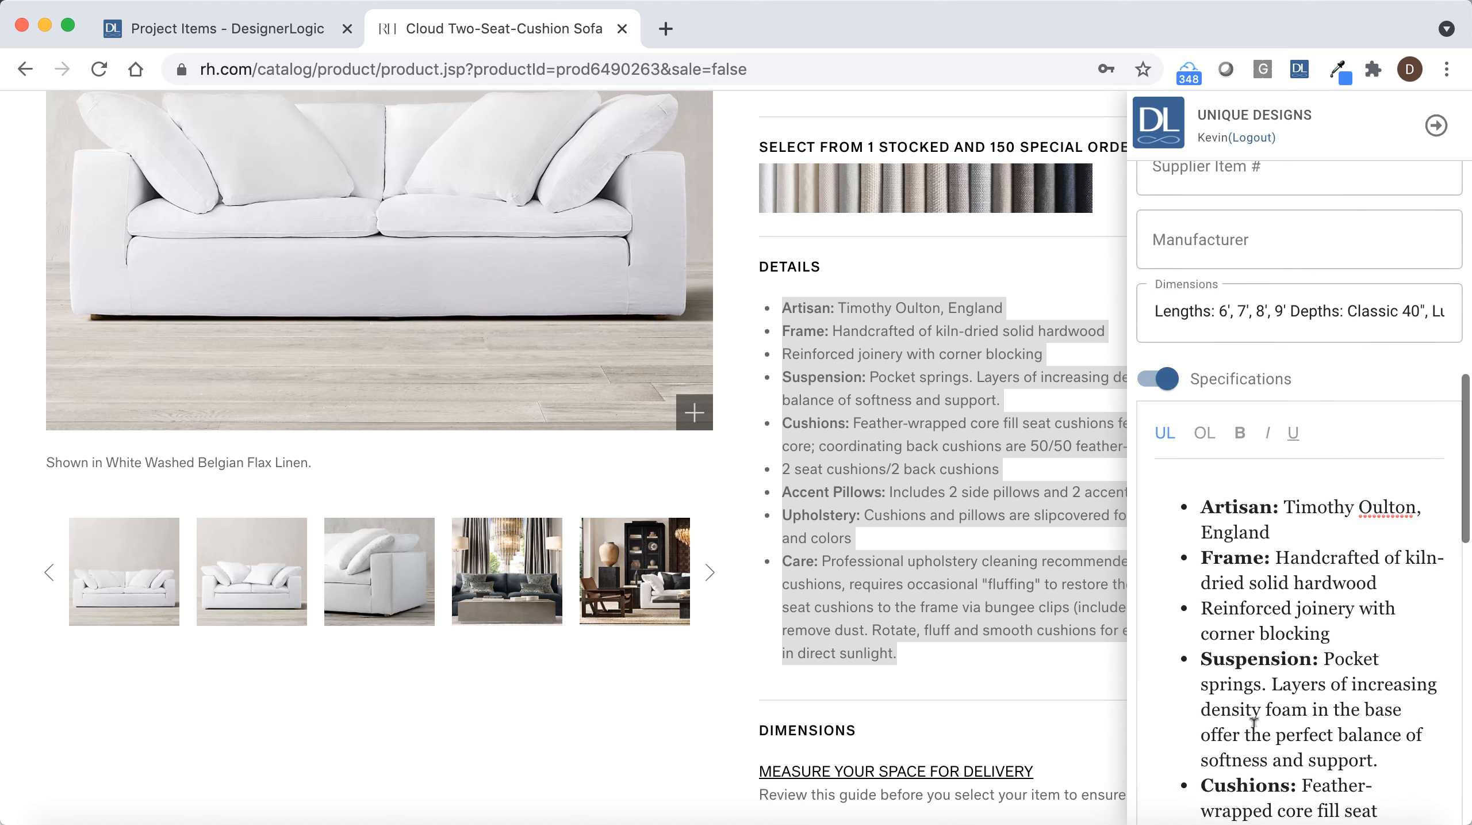
pyautogui.scroll(5, 1191, 447)
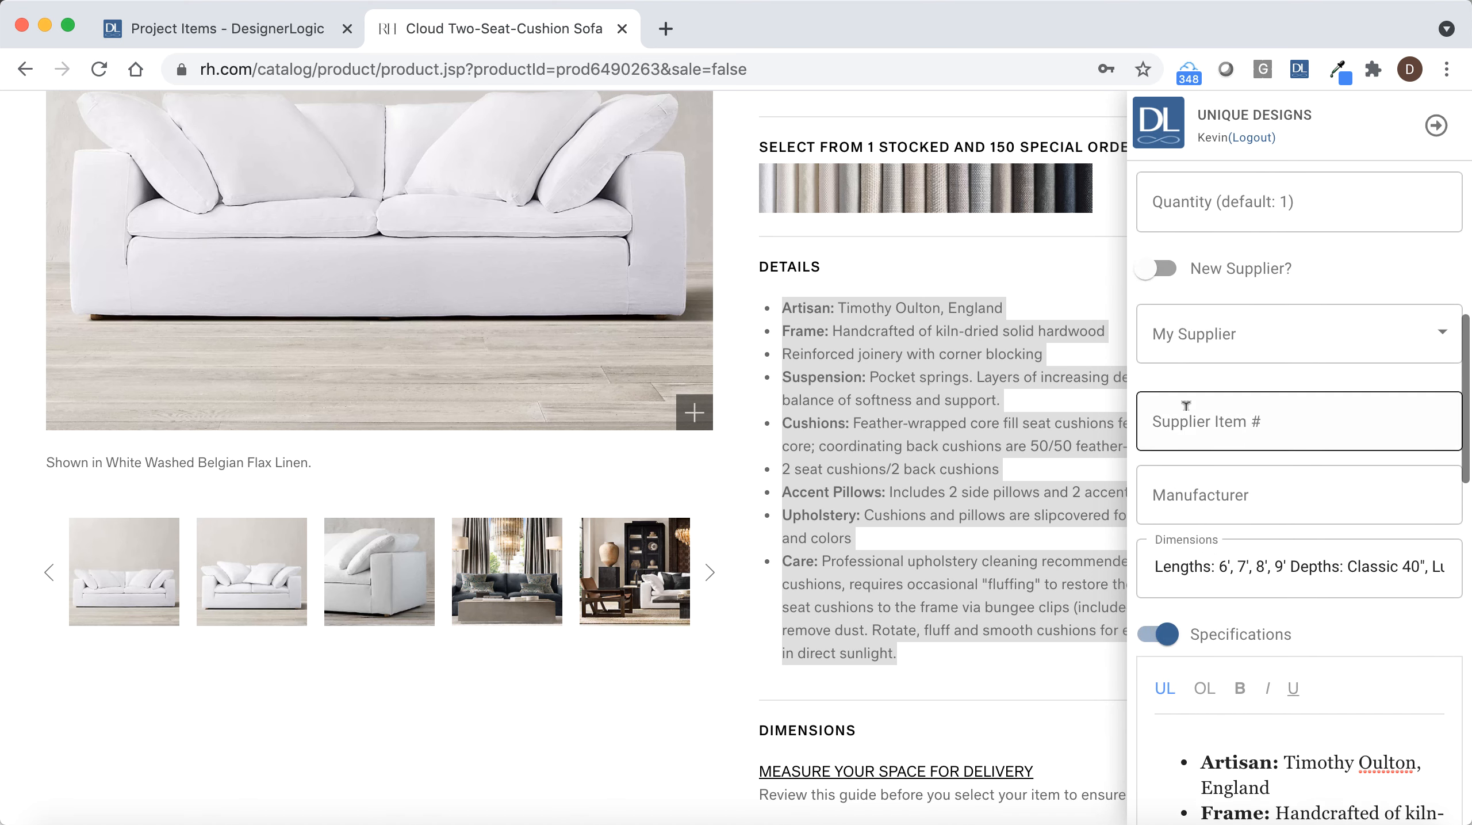
pyautogui.click(1239, 506)
pyautogui.scroll(-20, 1254, 606)
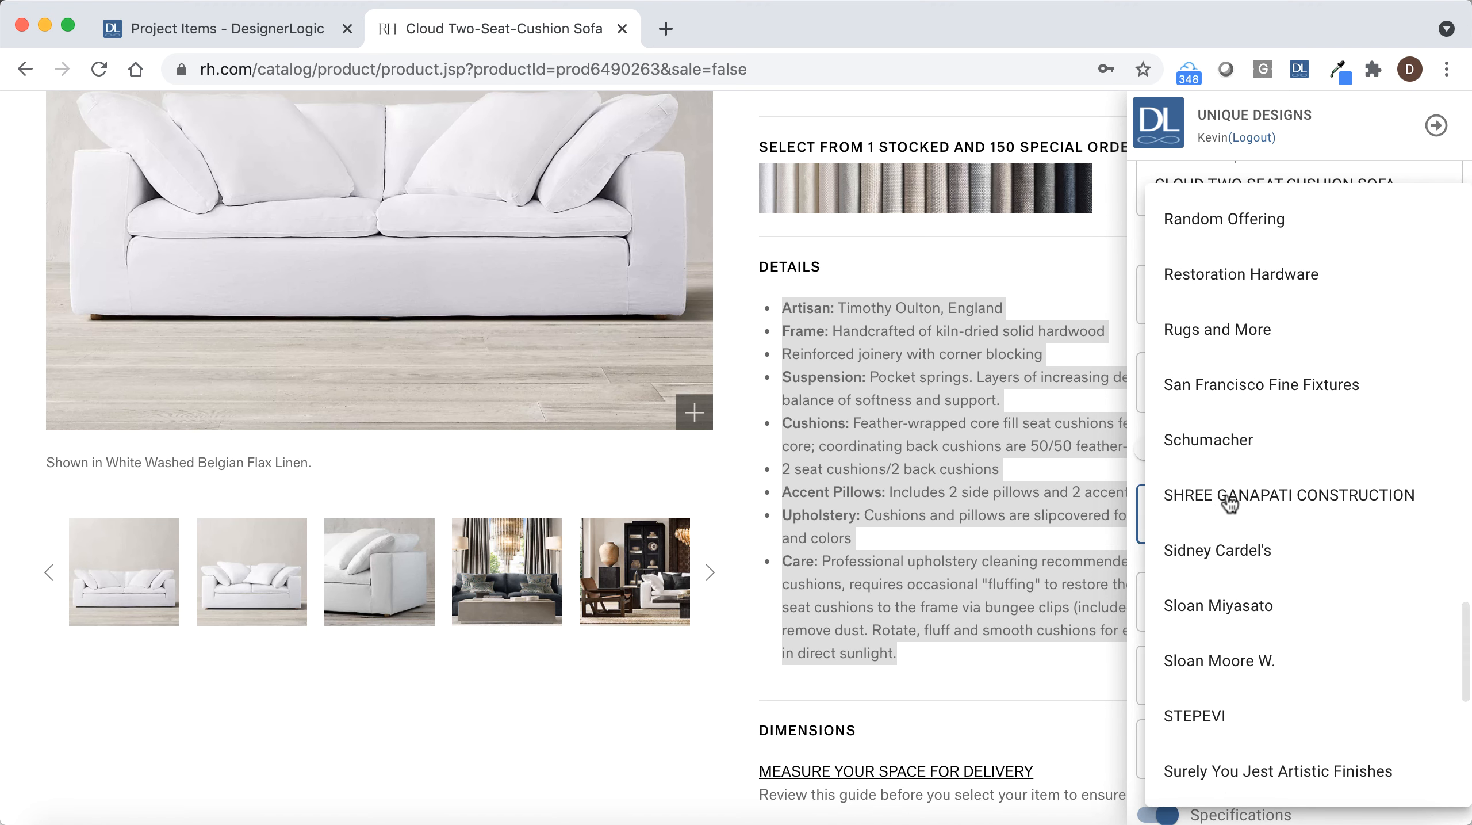
pyautogui.click(1216, 283)
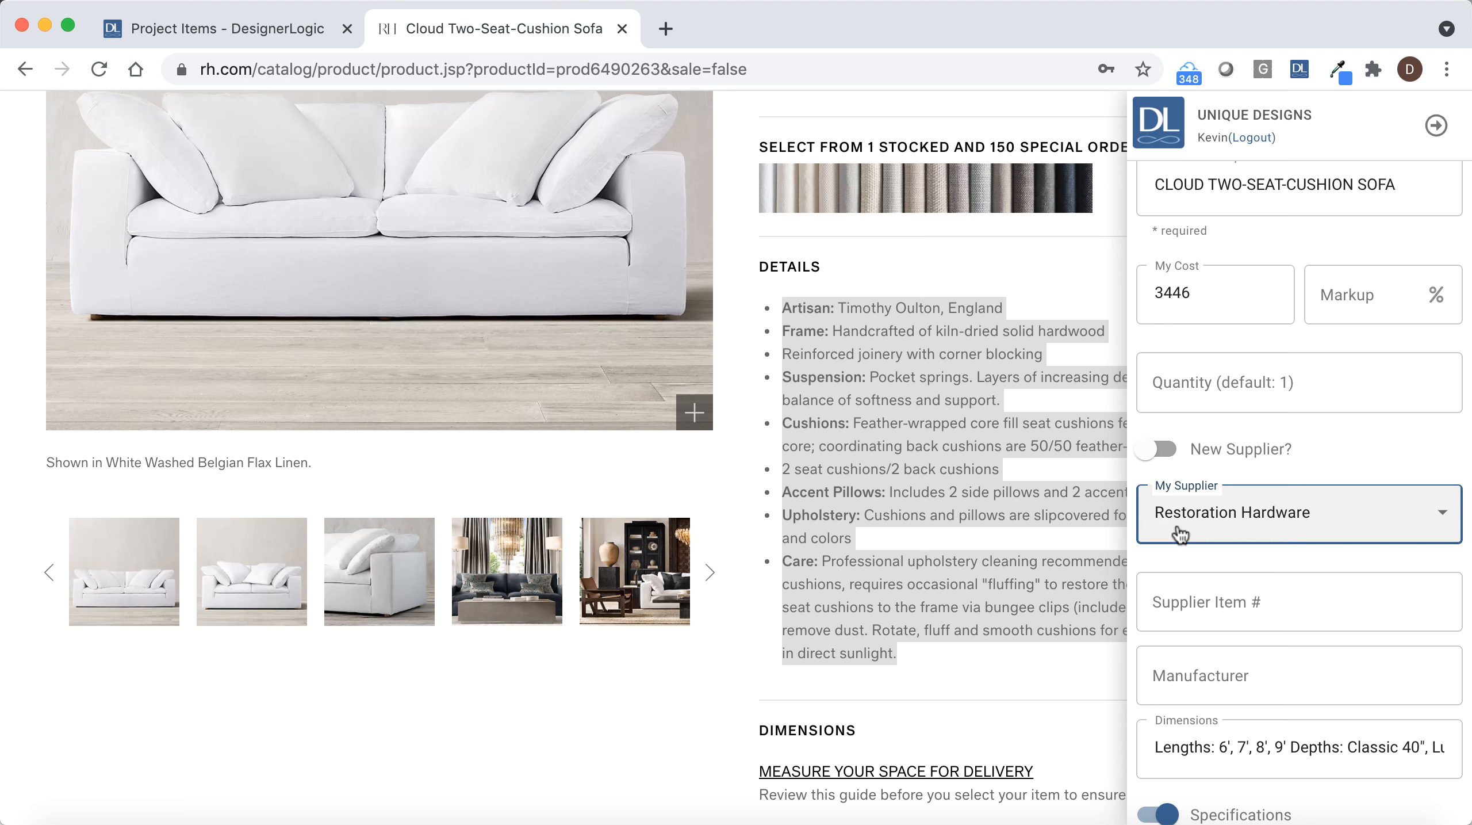
pyautogui.click(1173, 456)
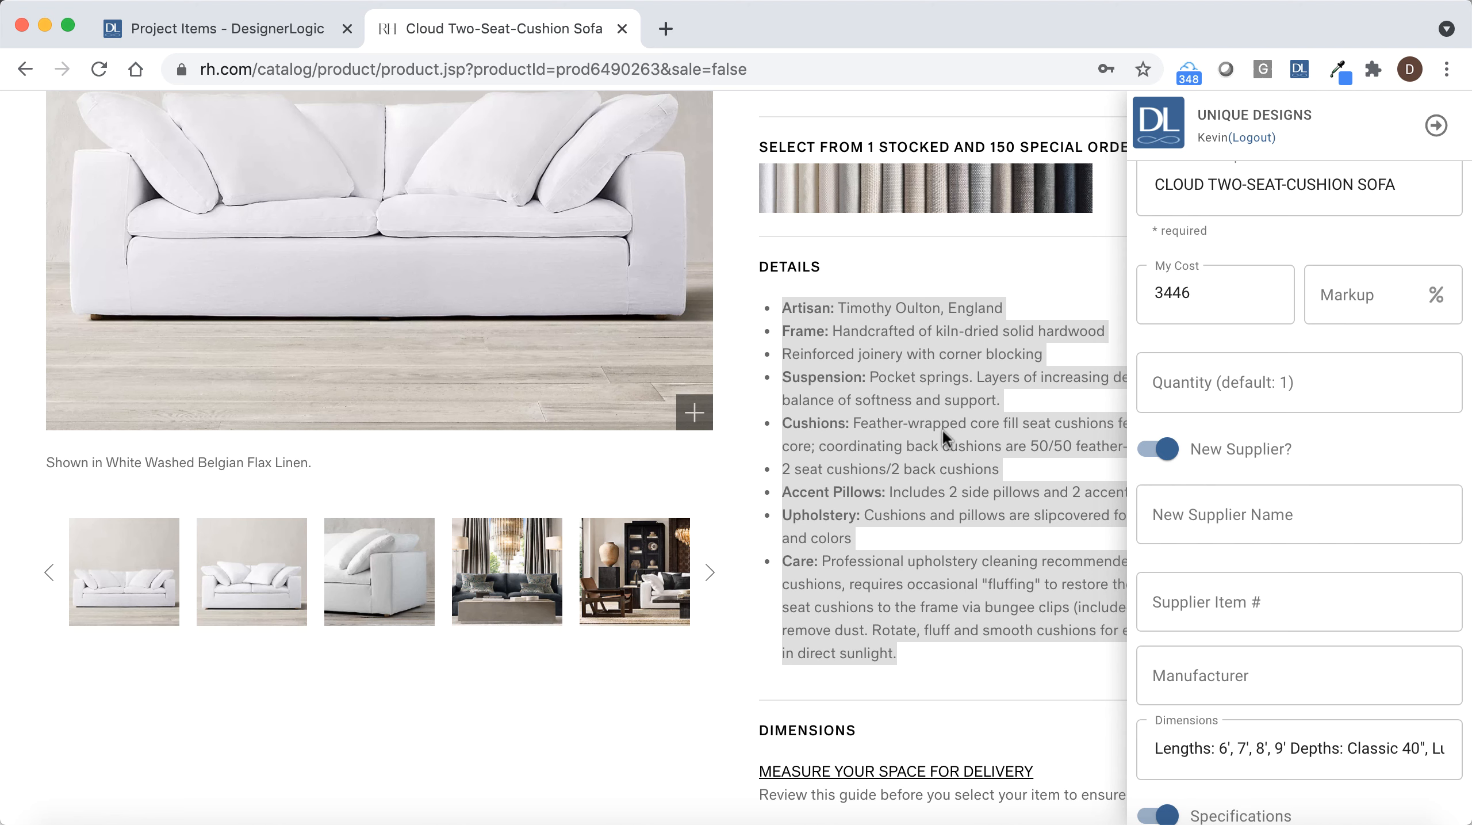
pyautogui.click(1147, 455)
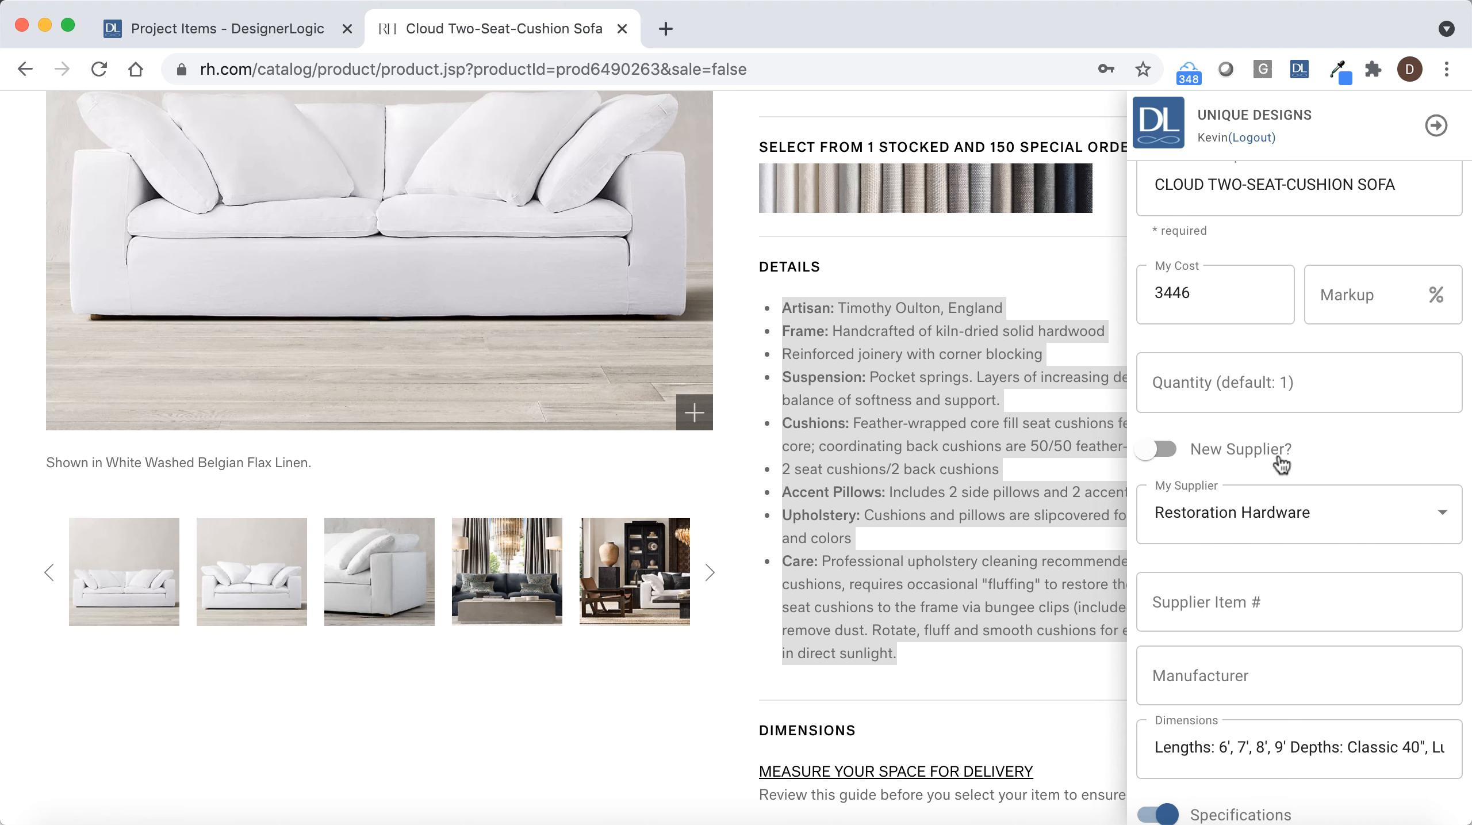
# Set the item's markup to 30 percent and add the clipped sofa to DesignerLogic
pyautogui.scroll(-1, 1279, 465)
pyautogui.scroll(2, 1280, 464)
pyautogui.click(1330, 338)
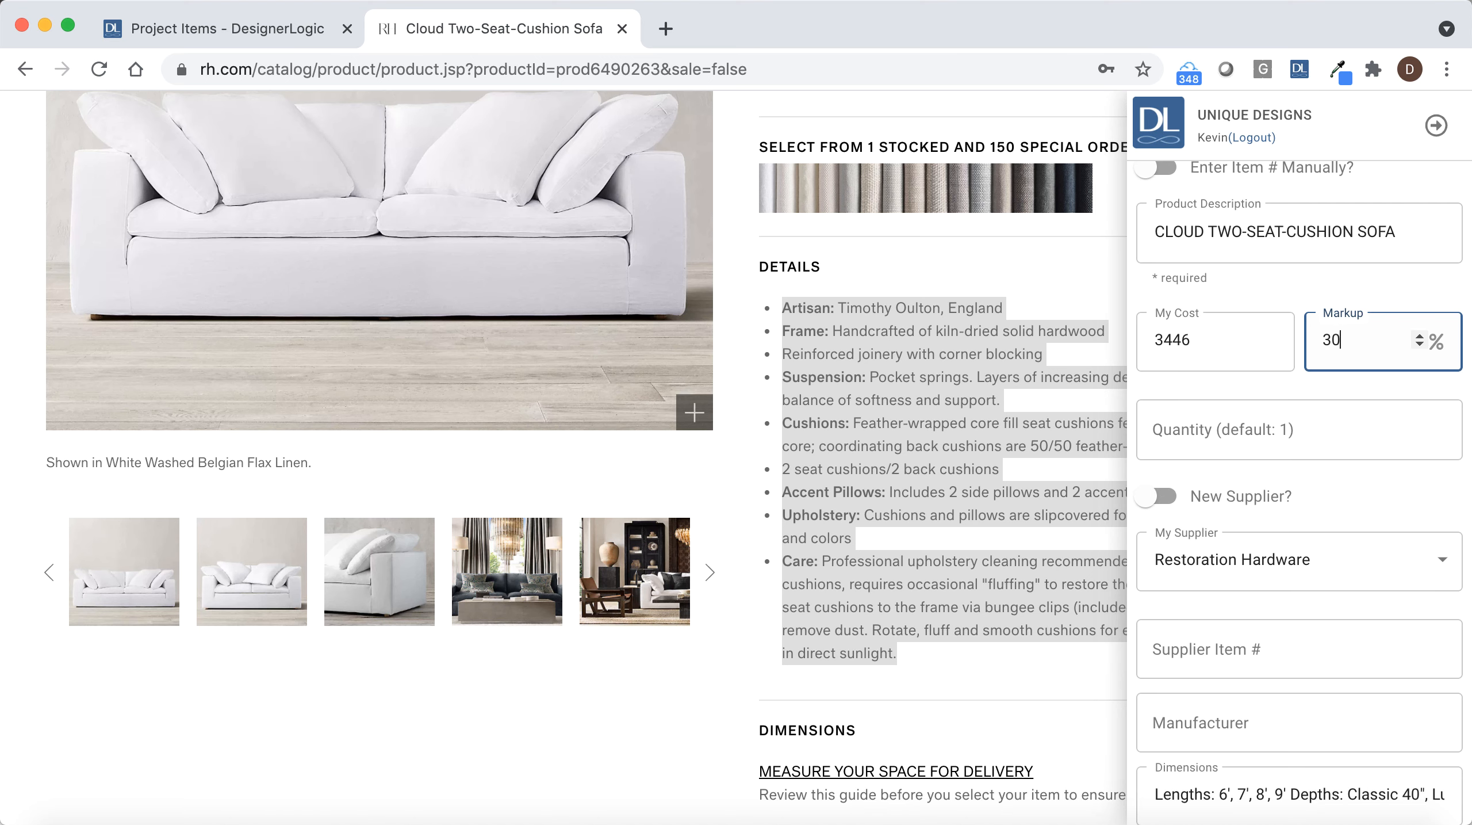
pyautogui.write('30')
pyautogui.click(1287, 381)
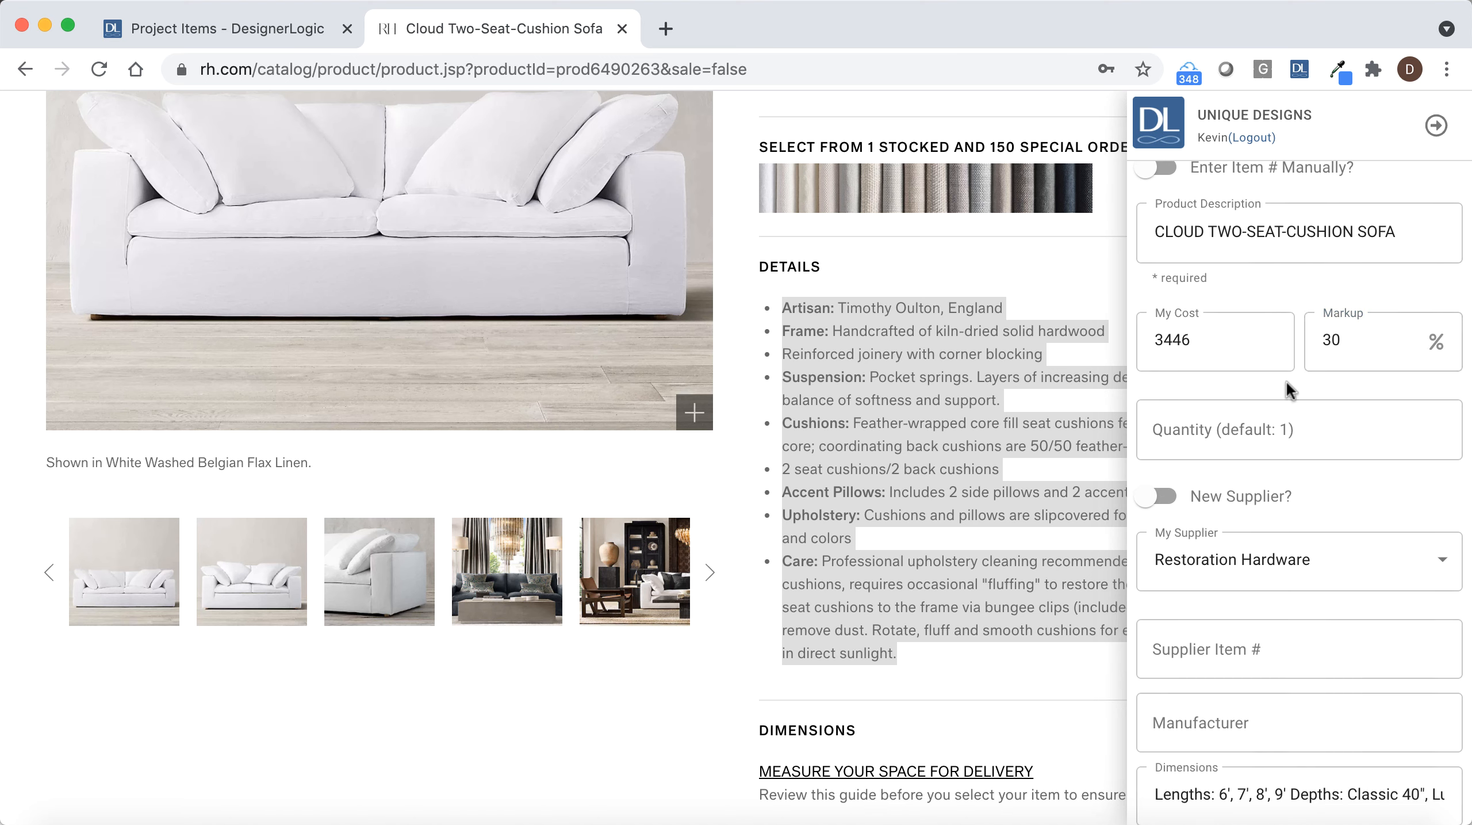
pyautogui.scroll(-15, 1286, 381)
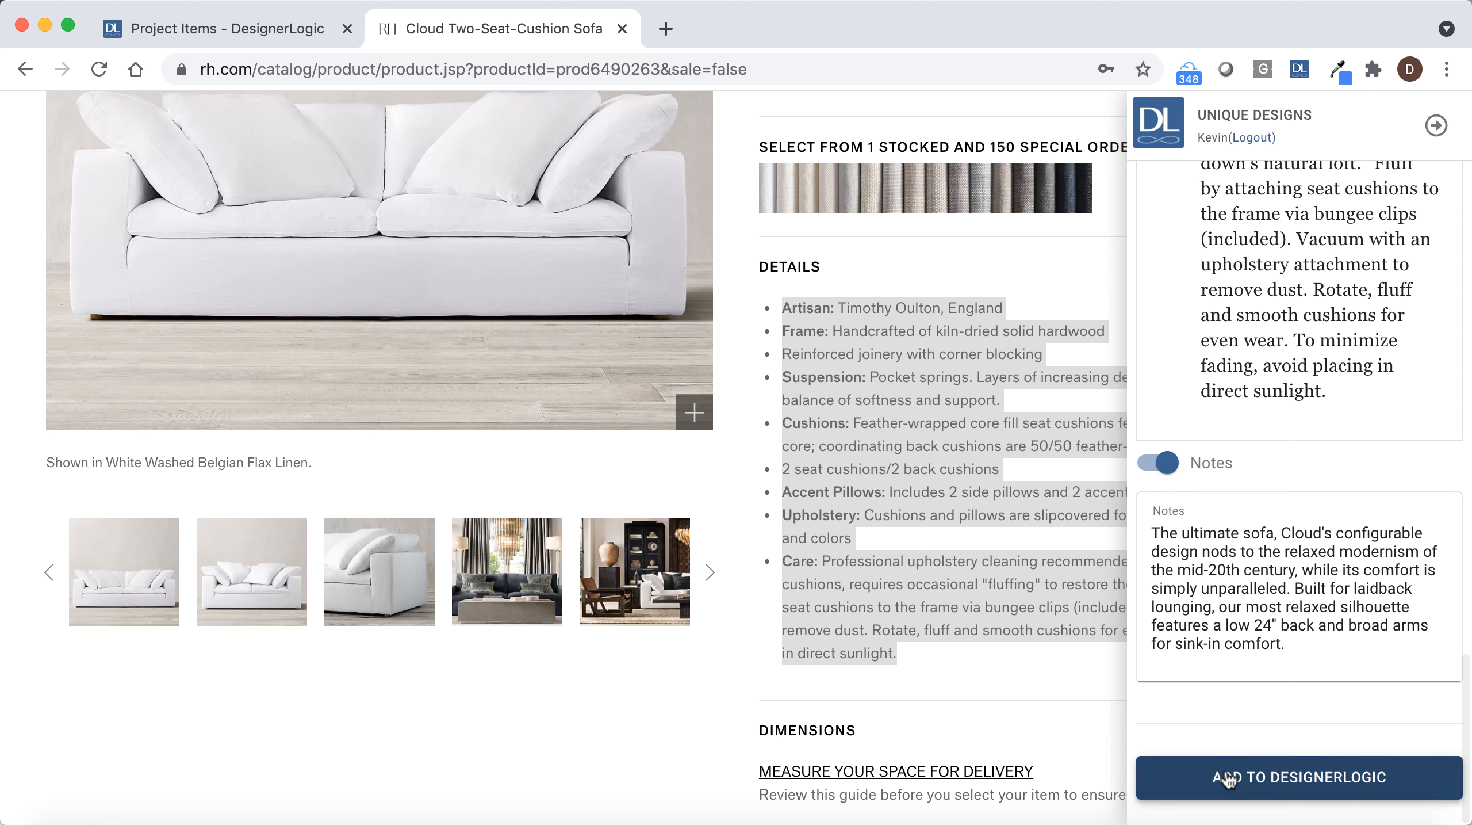
pyautogui.click(1228, 780)
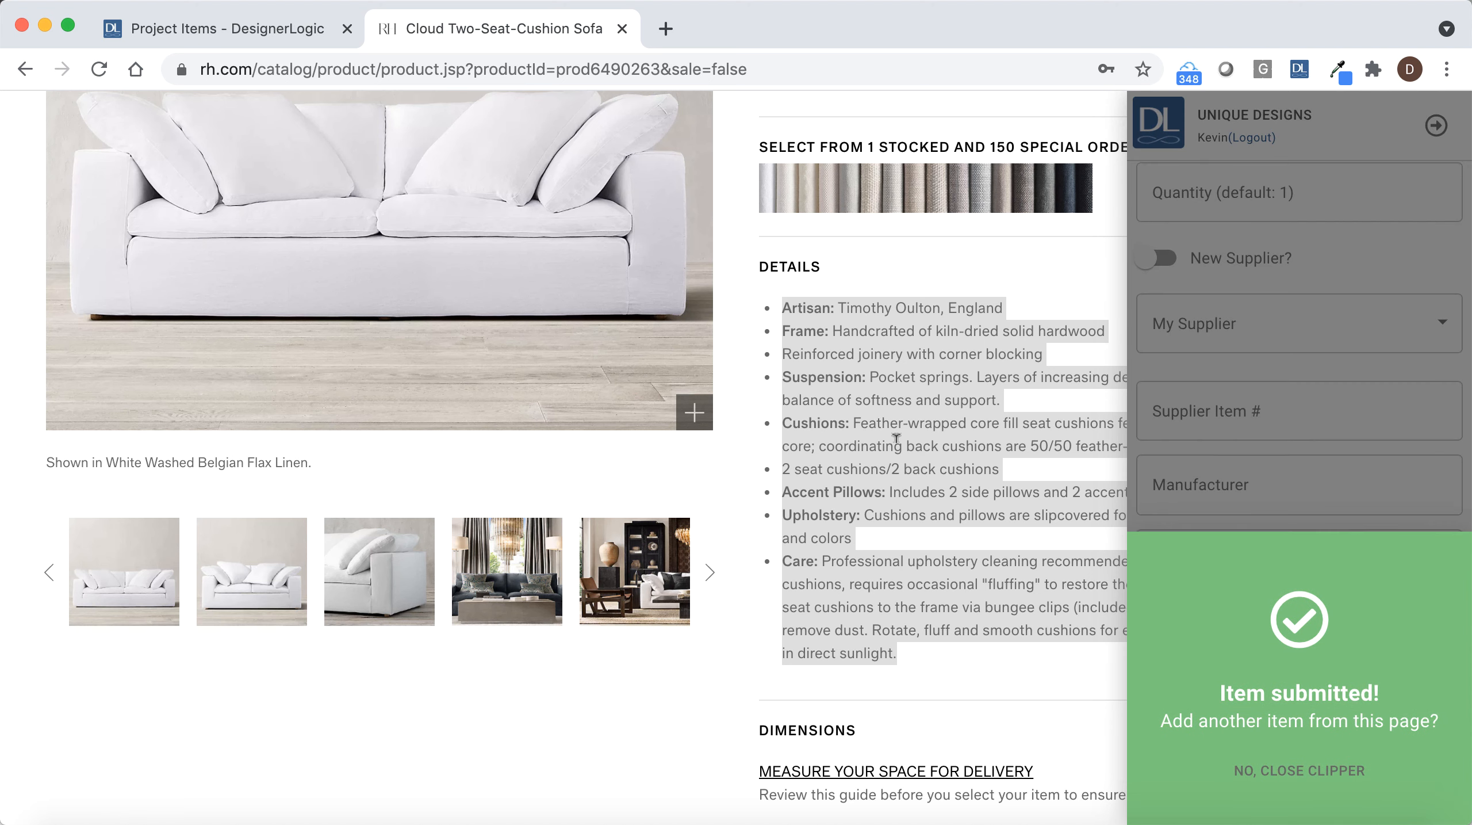
# Switch to the DesignerLogic project items list, reload it and view the clipped sofa's extra specs for ordering
pyautogui.click(271, 28)
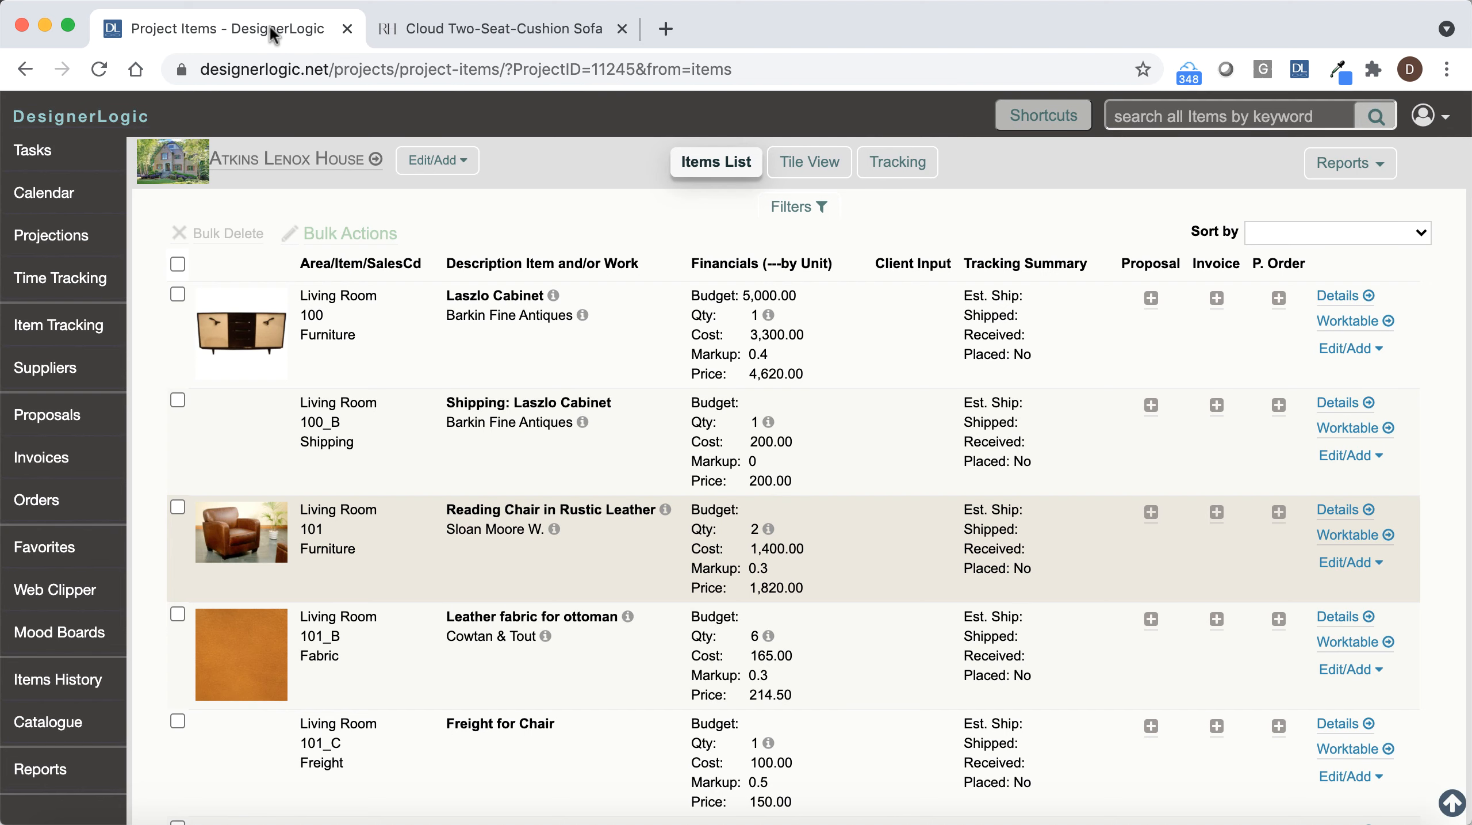
pyautogui.click(99, 70)
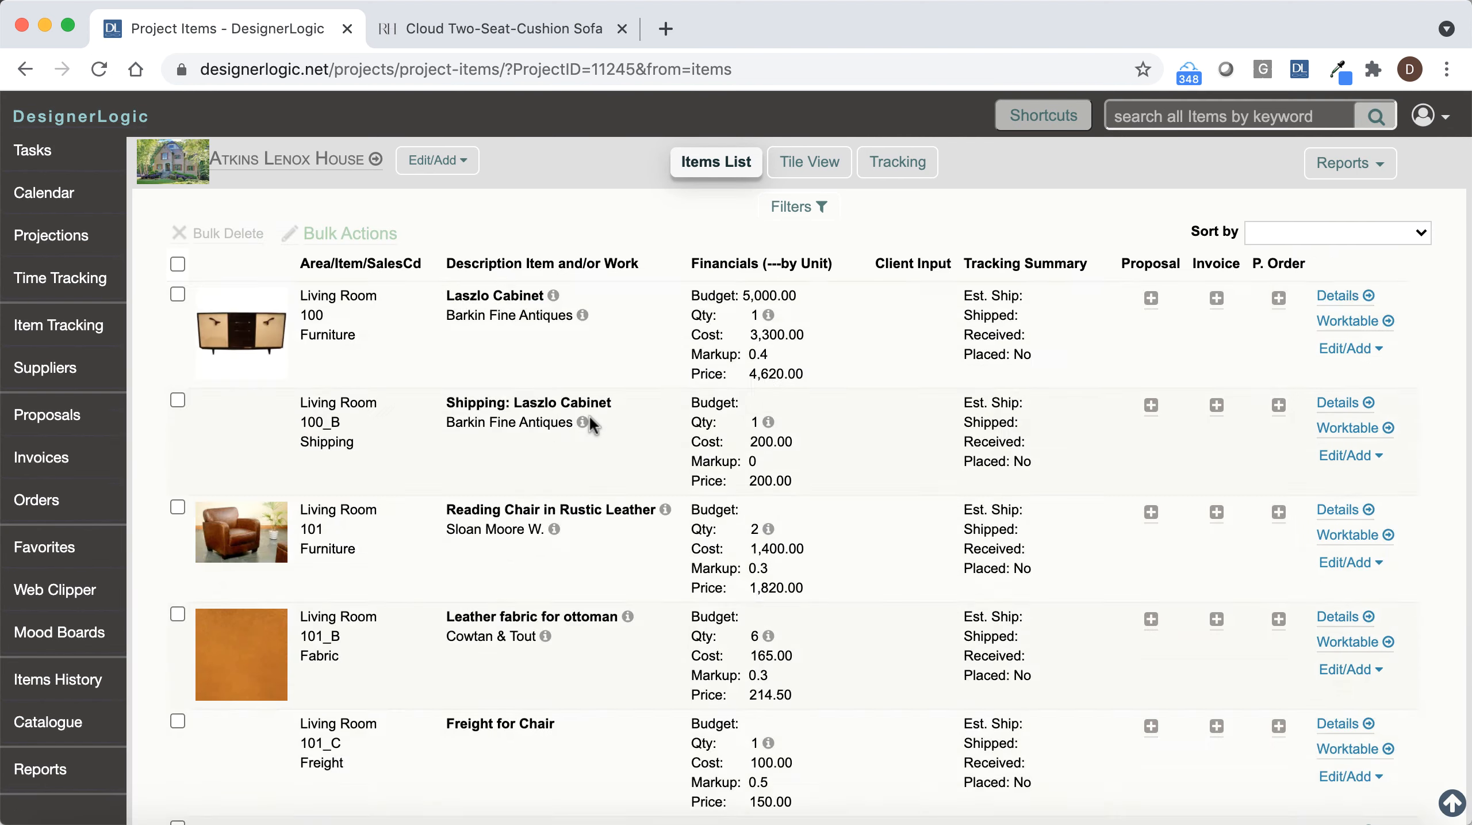
pyautogui.scroll(-10, 589, 416)
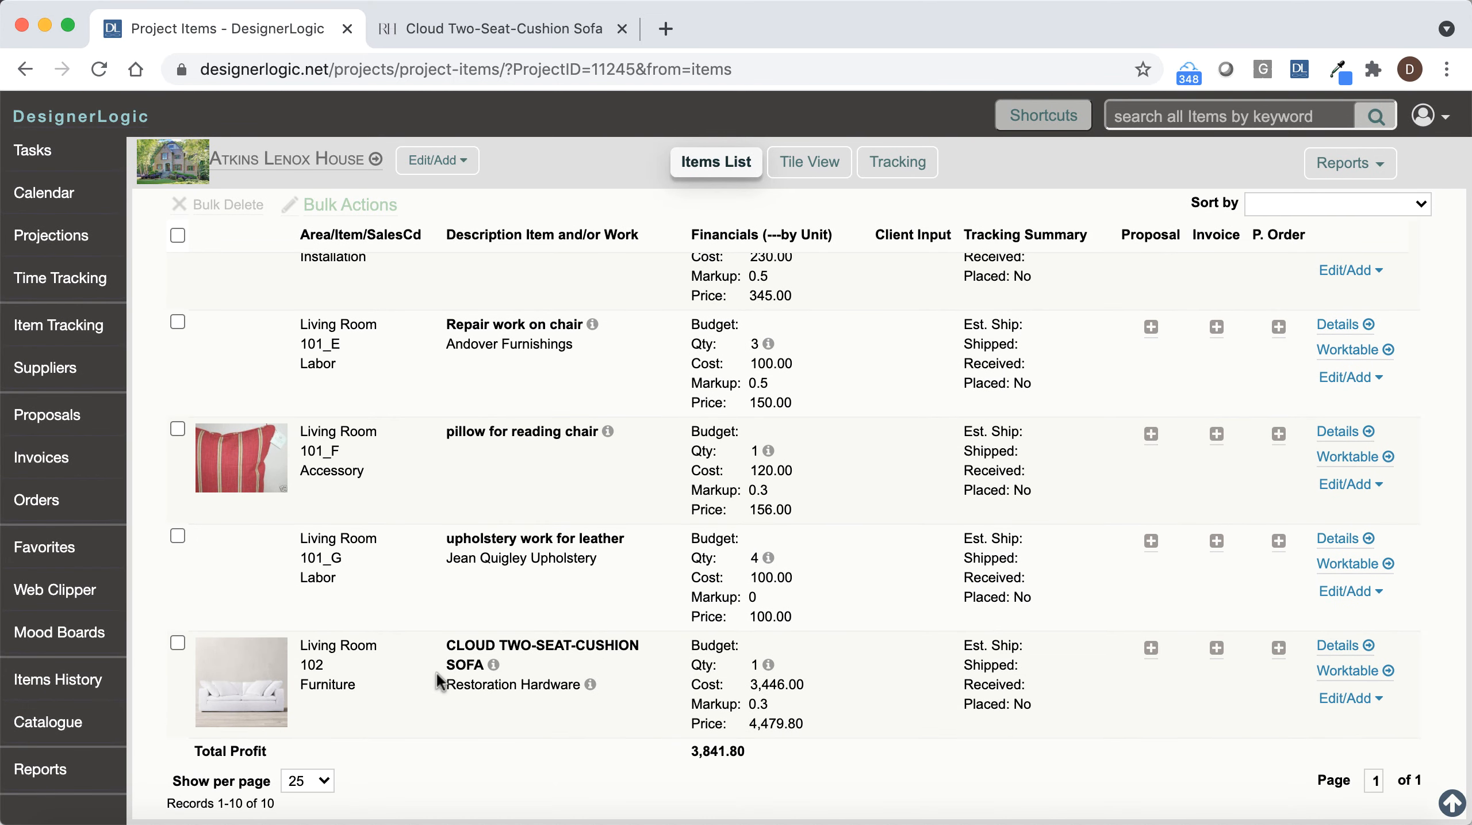
pyautogui.moveTo(492, 666)
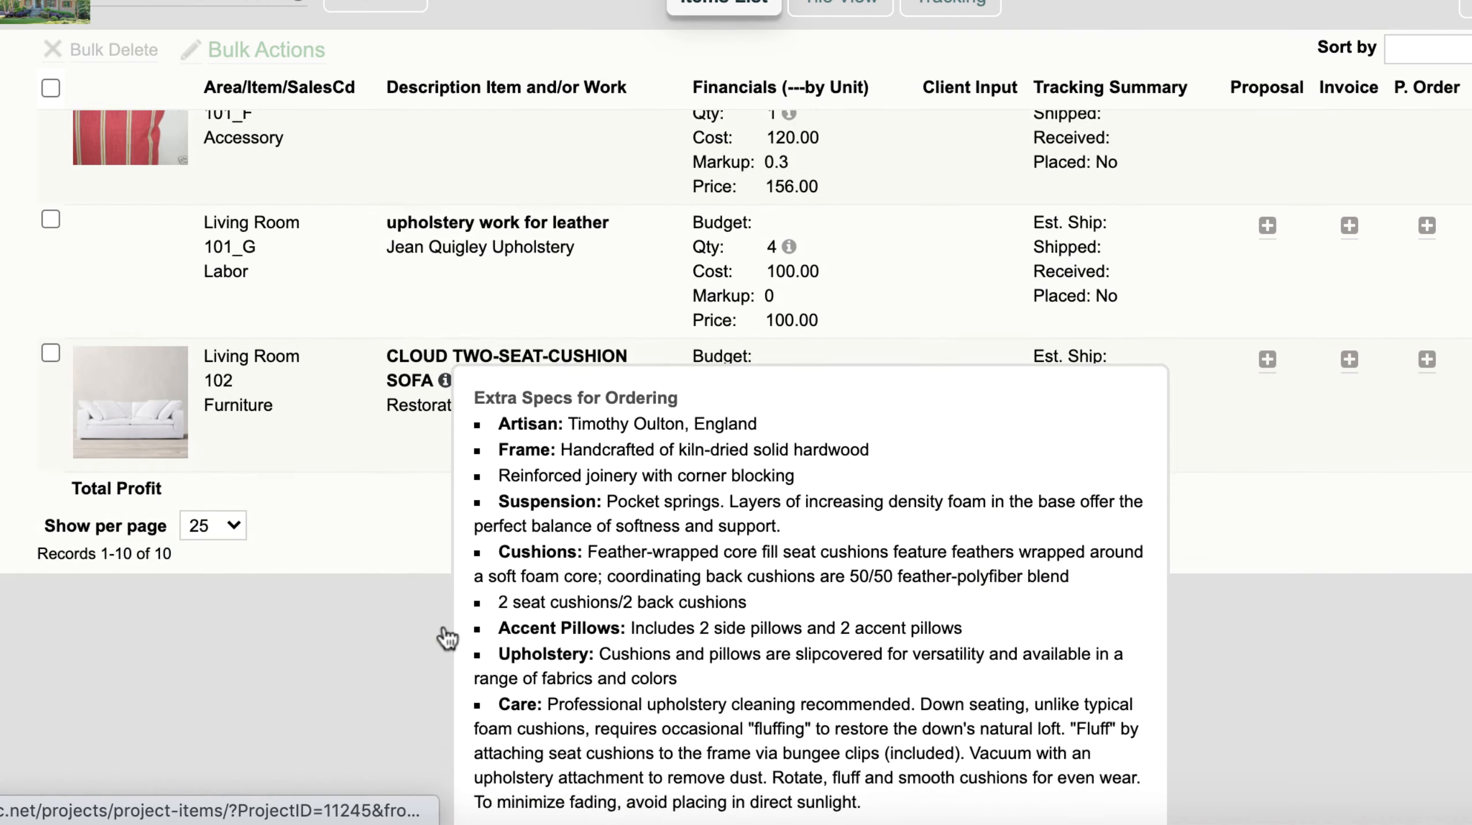
pyautogui.scroll(4, 448, 638)
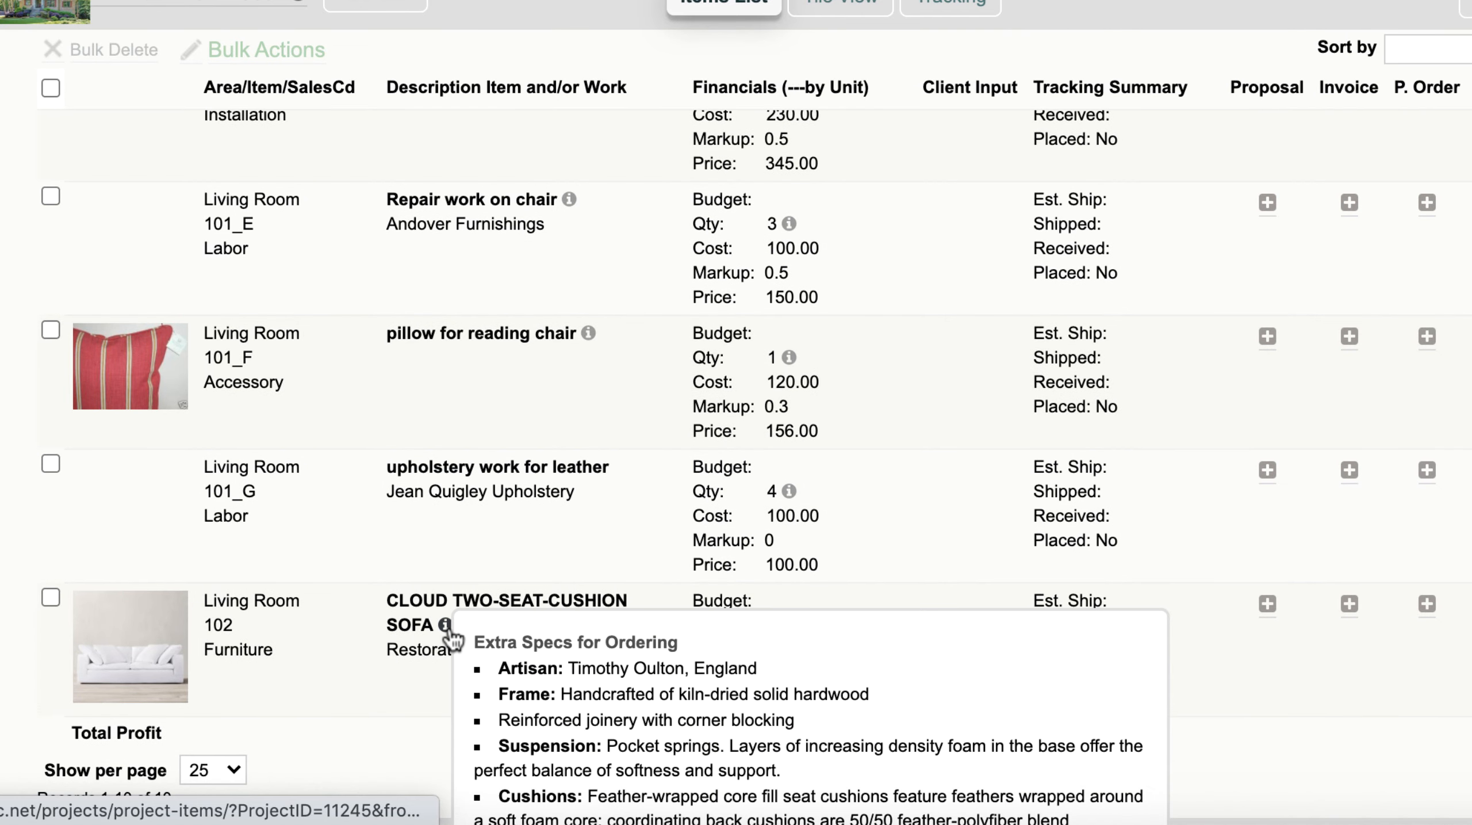
pyautogui.moveTo(565, 652)
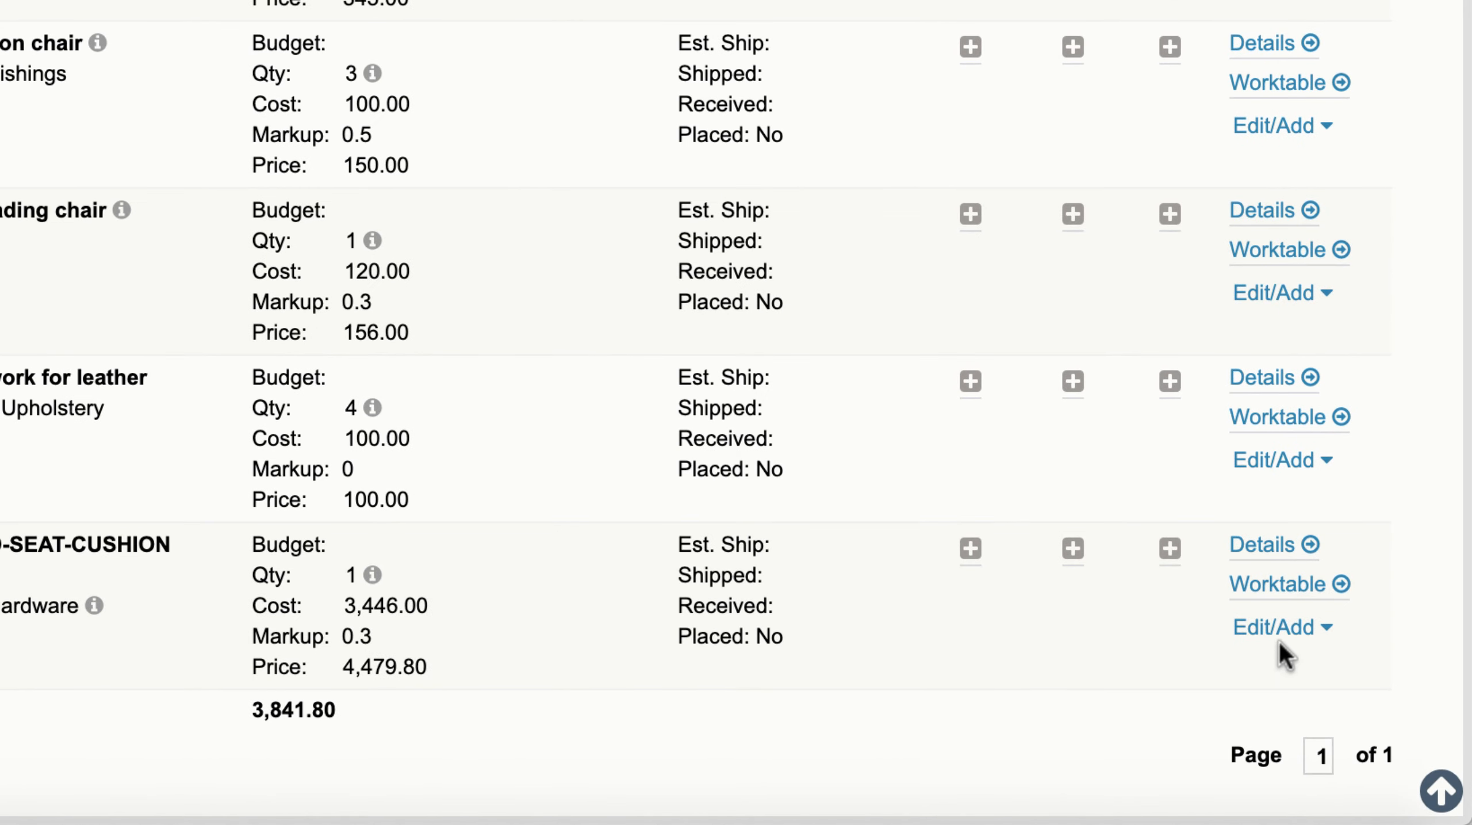
# Review the clipped sofa's full item details and follow its item URL to the original product page
pyautogui.click(1276, 641)
pyautogui.click(1262, 550)
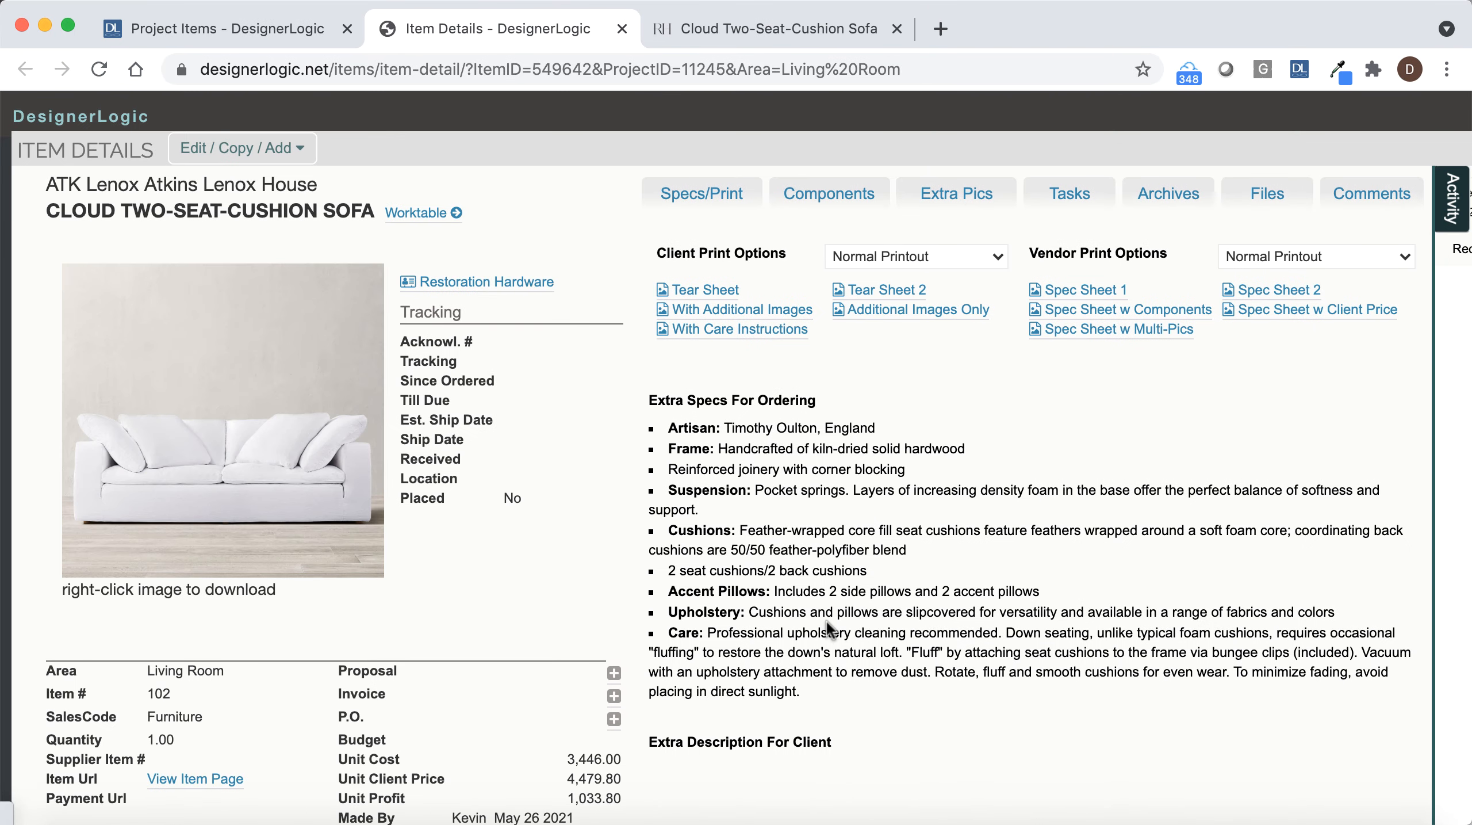
pyautogui.scroll(-1, 827, 617)
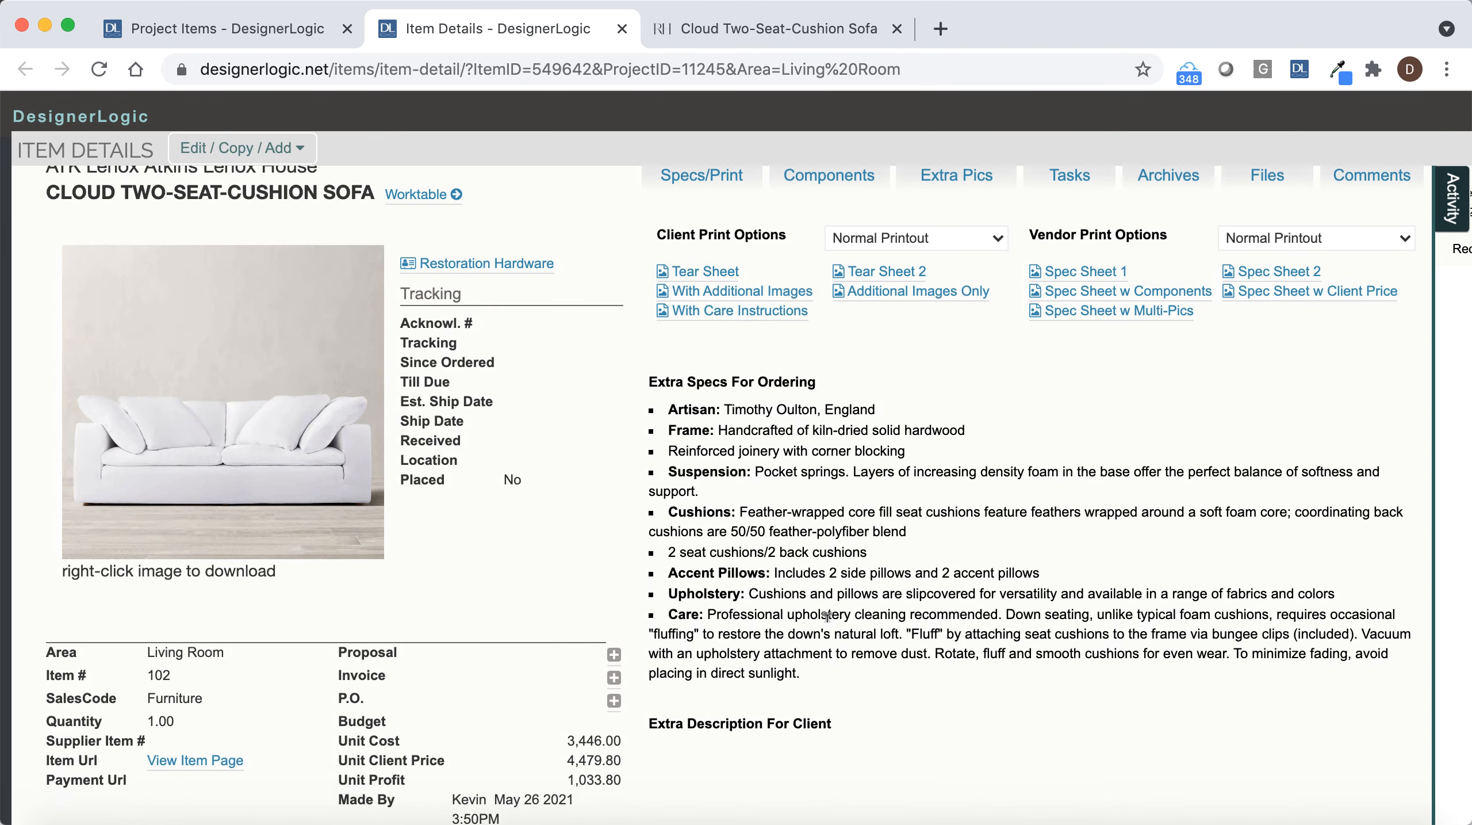
pyautogui.scroll(-5, 828, 617)
pyautogui.scroll(5, 827, 617)
pyautogui.scroll(-2, 827, 617)
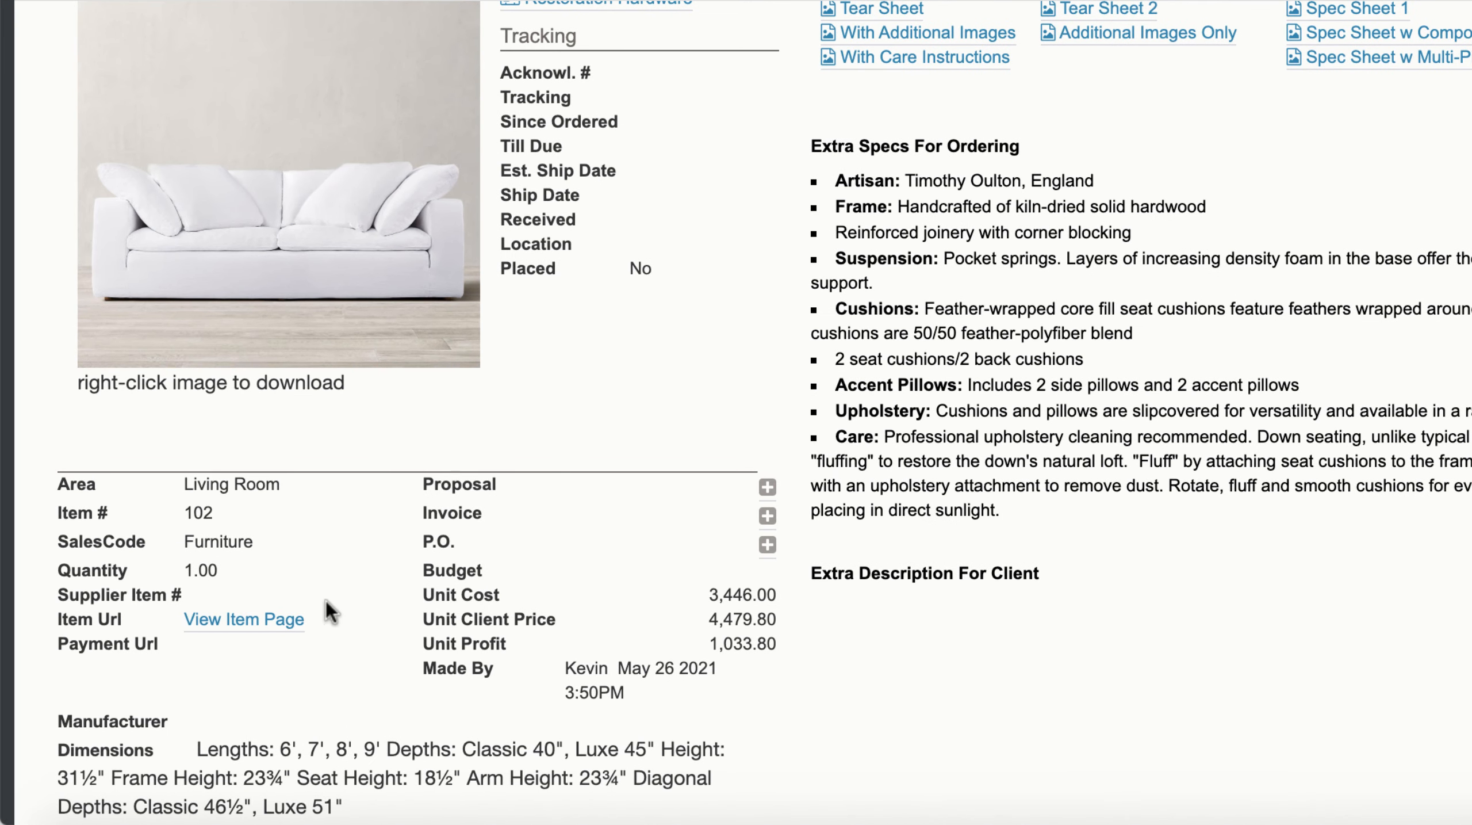
pyautogui.click(272, 620)
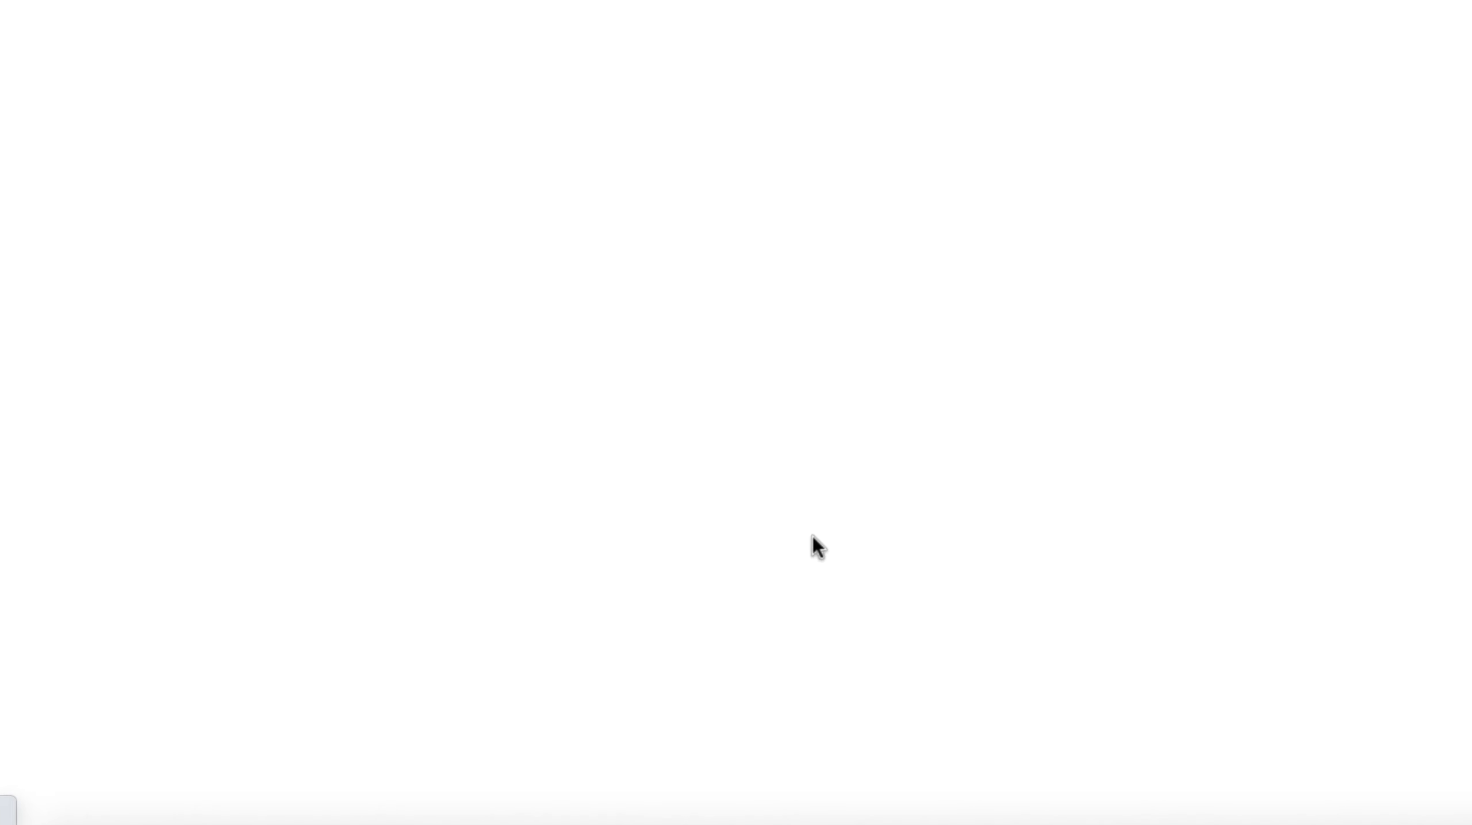